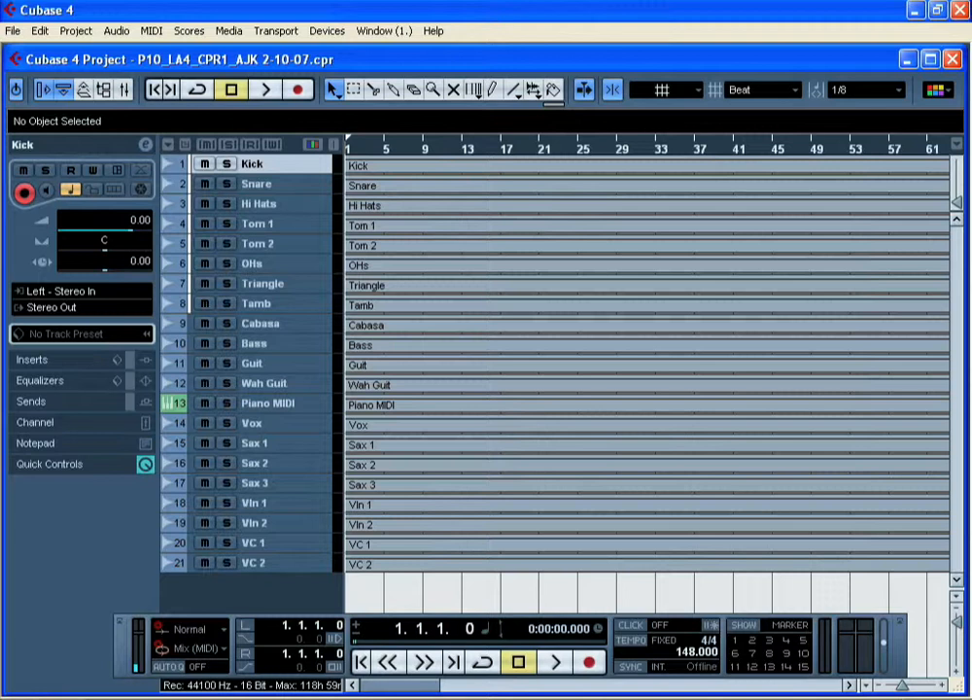
# Step: Play back the song's opening bars, stop, and return to the project start
pyautogui.click(550, 663)
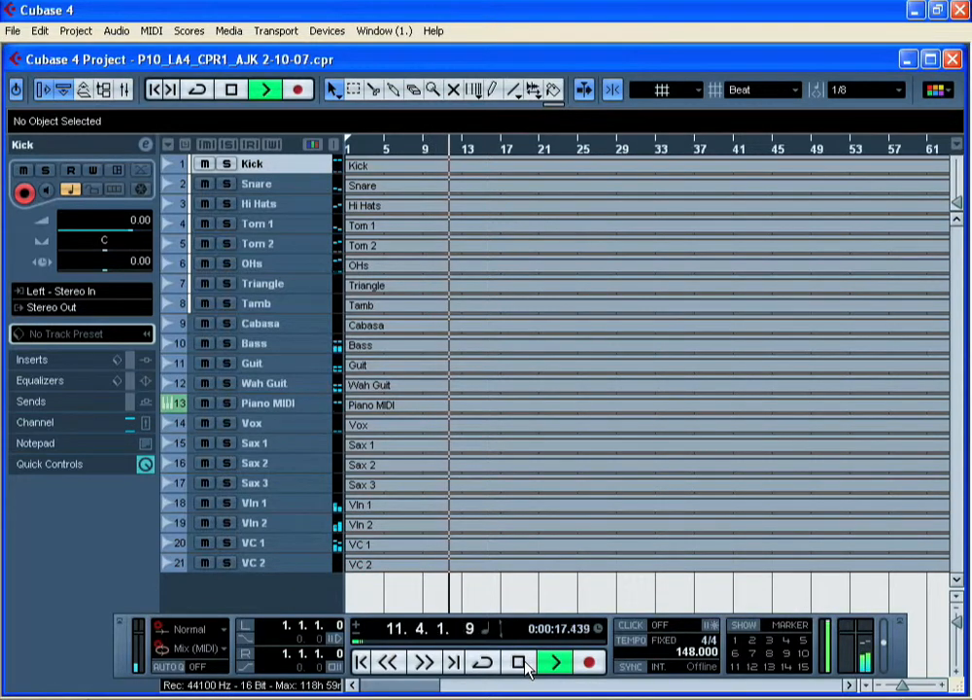
pyautogui.click(522, 662)
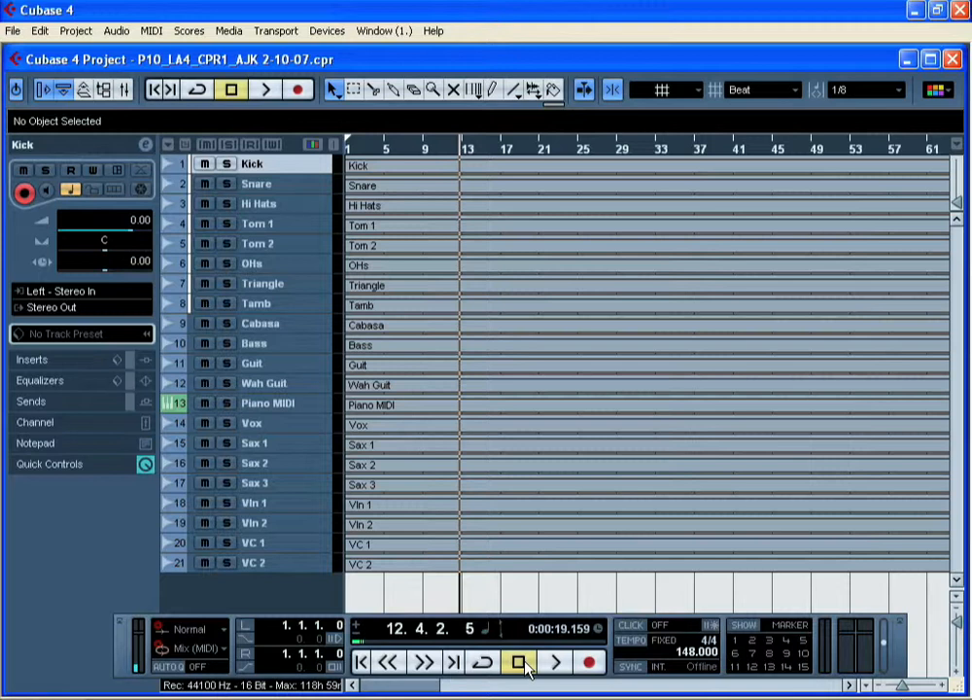
pyautogui.click(521, 663)
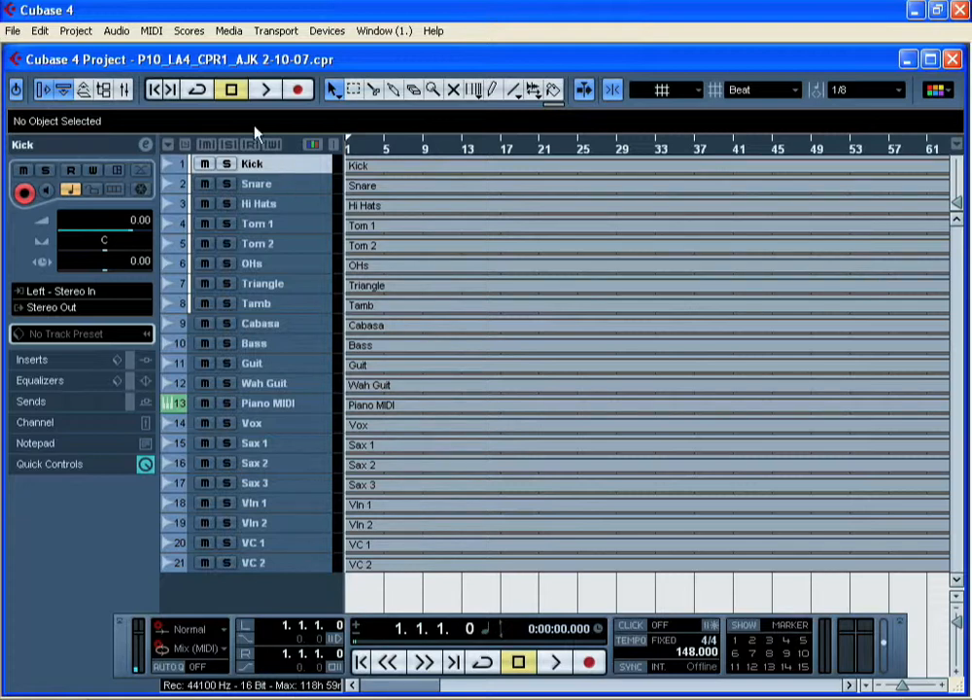
# Step: Add a marker track above the Kick track, increase its height, and move the Transport panel higher
pyautogui.click(78, 32)
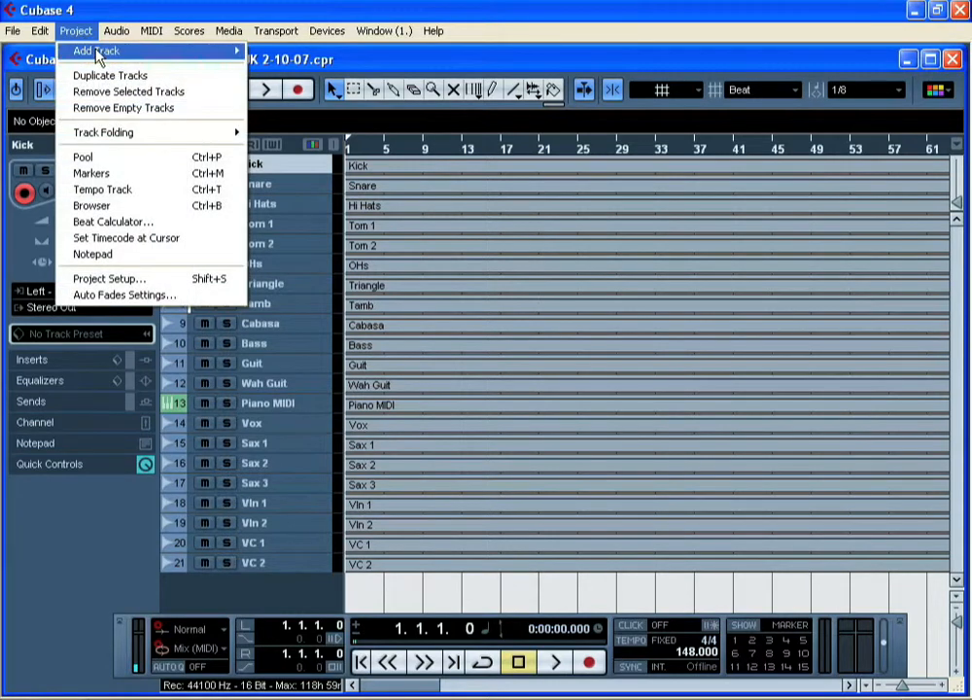
pyautogui.moveTo(93, 50)
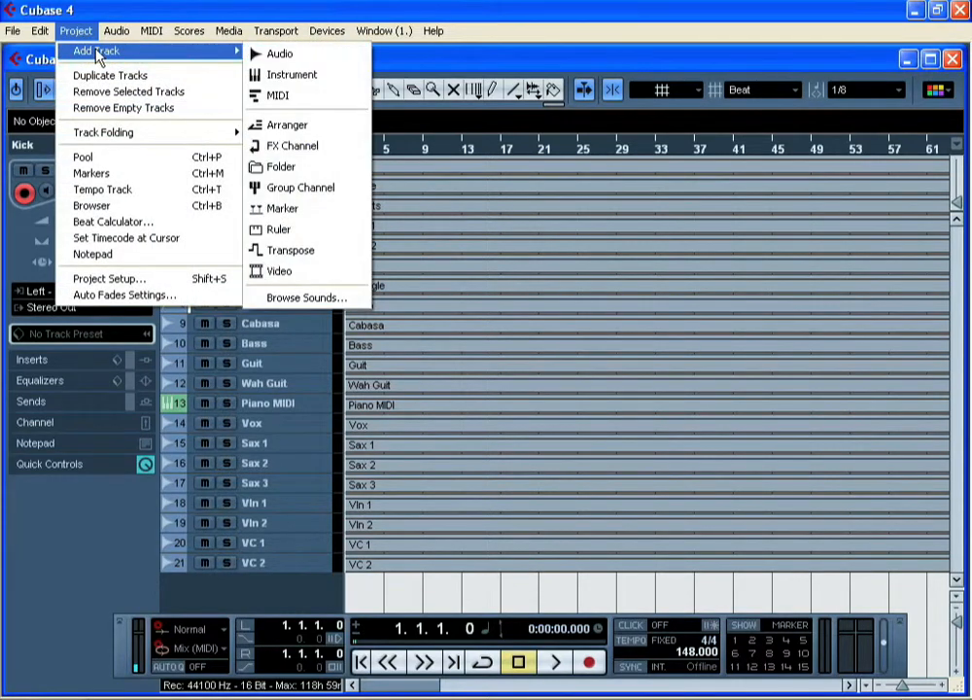
pyautogui.click(348, 214)
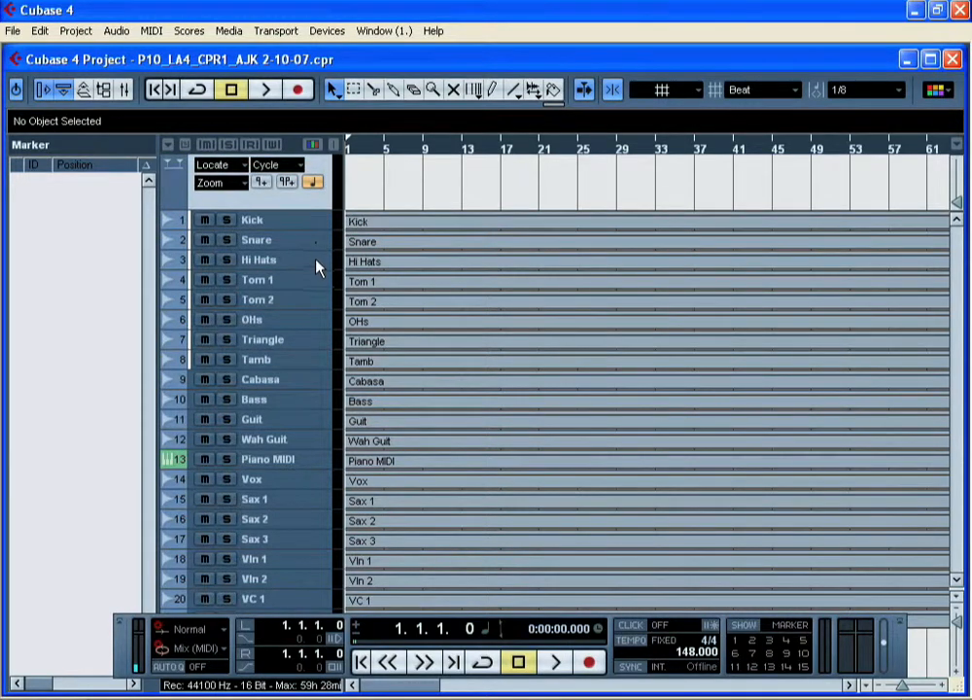
pyautogui.moveTo(284, 211); pyautogui.dragTo(284, 226)
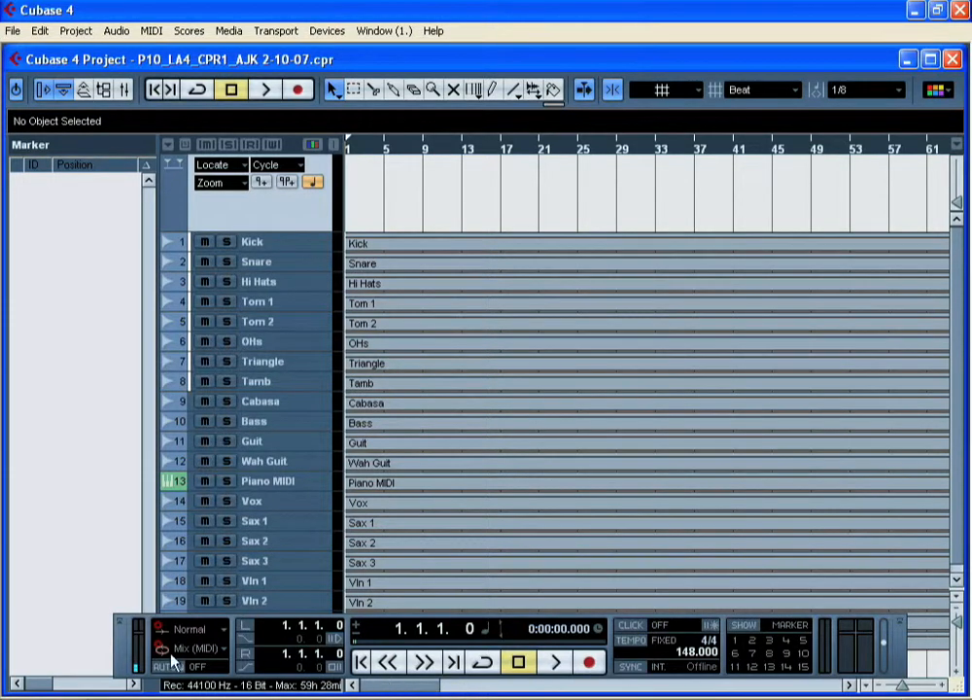
pyautogui.moveTo(118, 652); pyautogui.dragTo(112, 575)
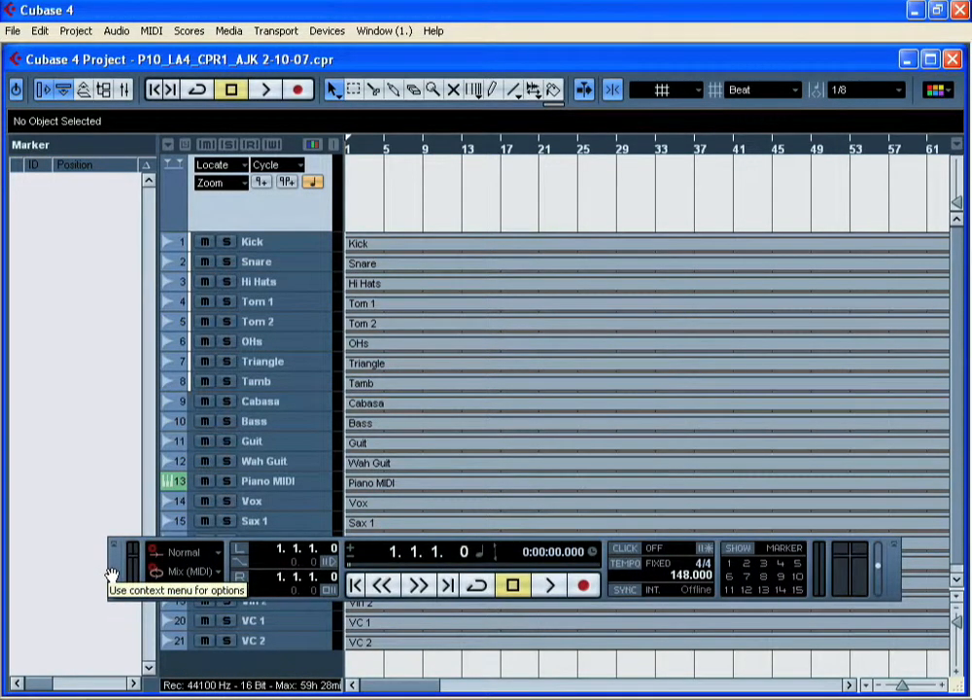
# Step: Try adding a marker on the fly during playback, delete it, and return to the project start
pyautogui.click(551, 586)
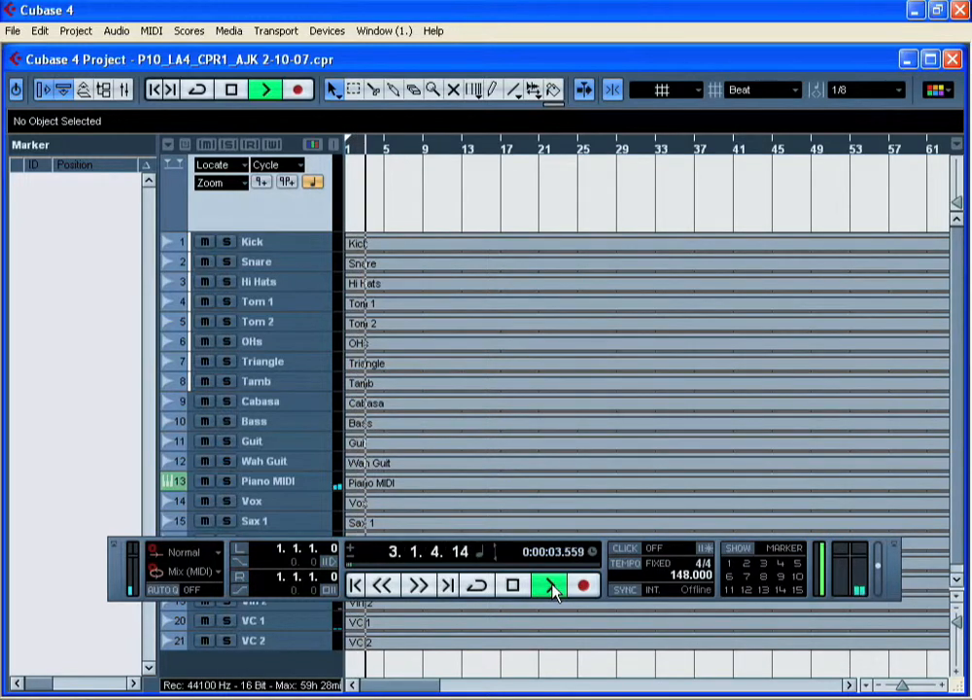
pyautogui.press('Insert')
pyautogui.press('space')
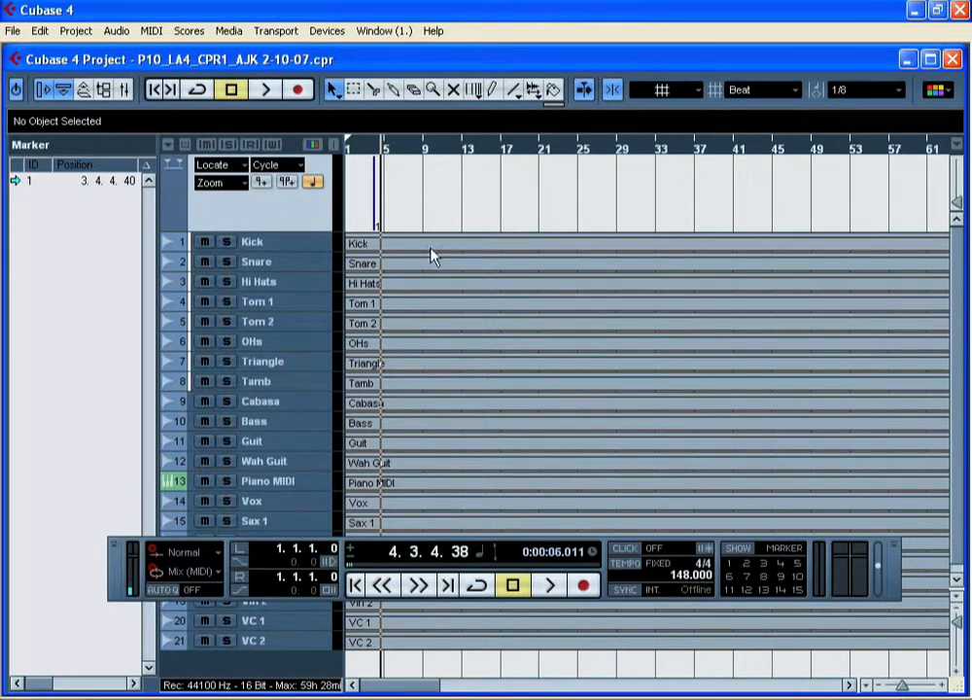
pyautogui.click(377, 217)
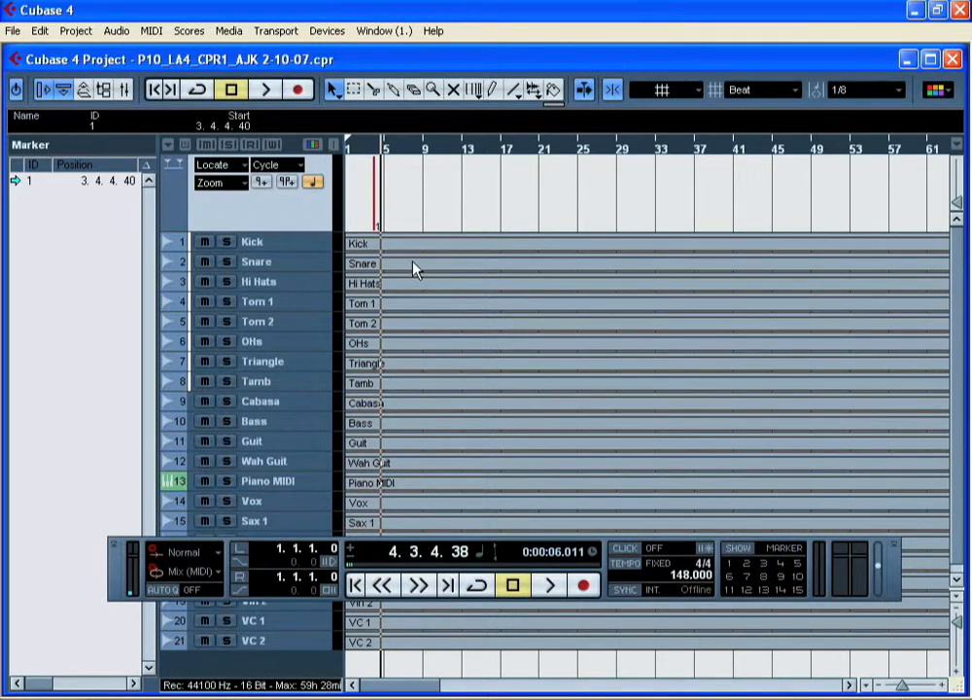
pyautogui.press('Delete')
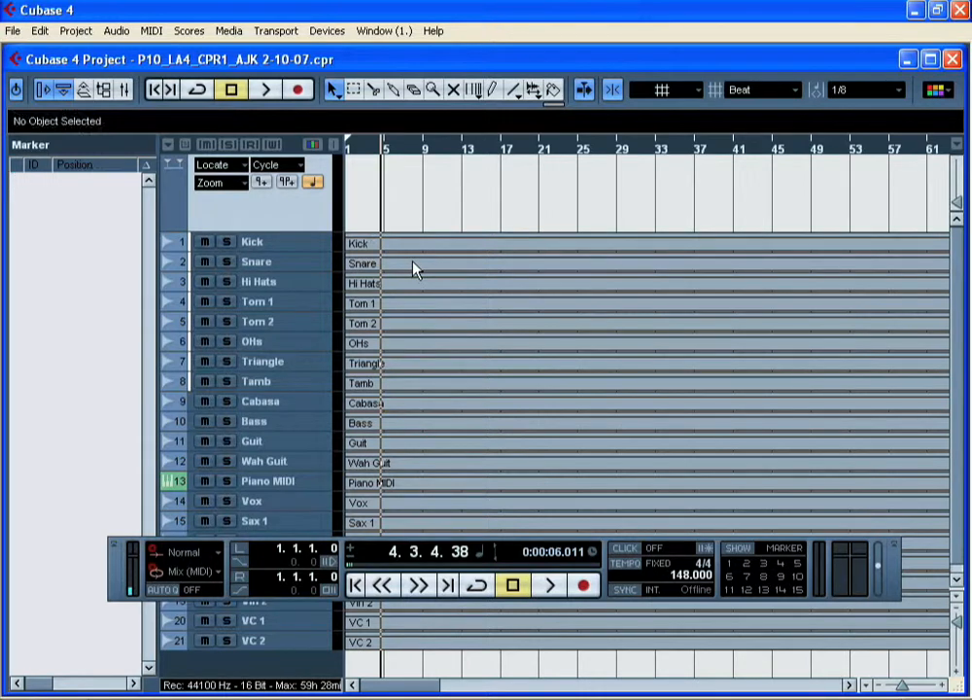
pyautogui.click(356, 584)
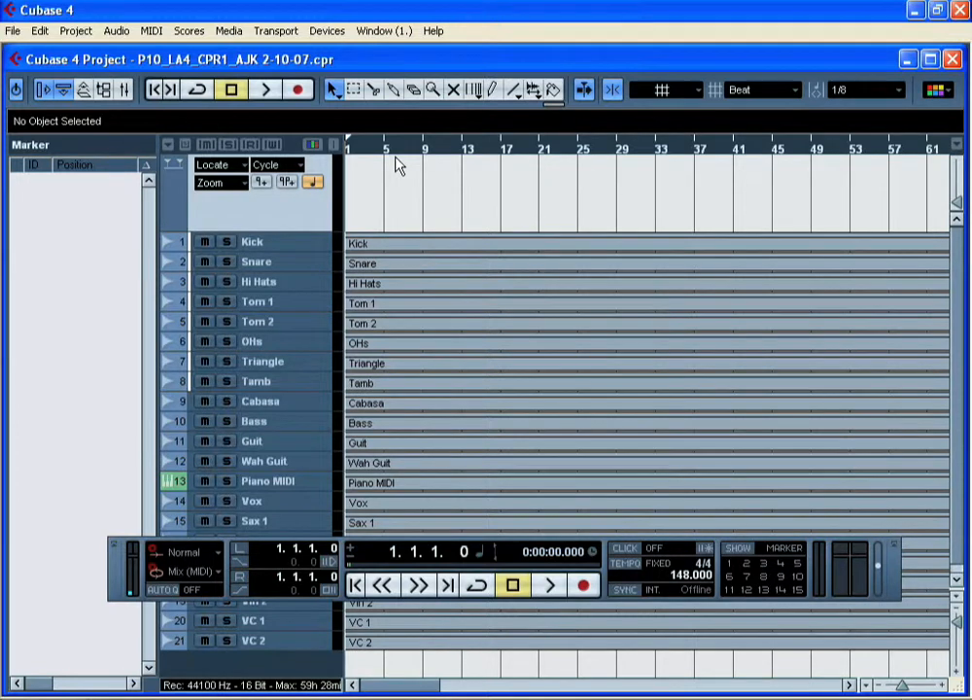
# Step: Move the project cursor to bar 4 and add a marker exactly at 4.1.1.0
pyautogui.click(398, 540)
pyautogui.click(398, 541)
pyautogui.click(397, 541)
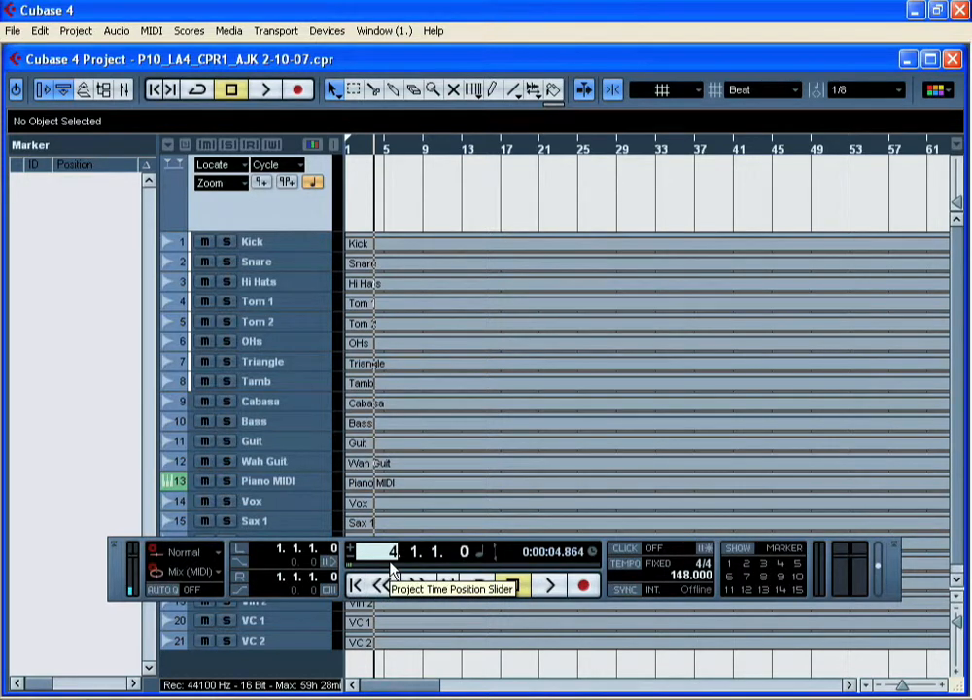
pyautogui.click(261, 182)
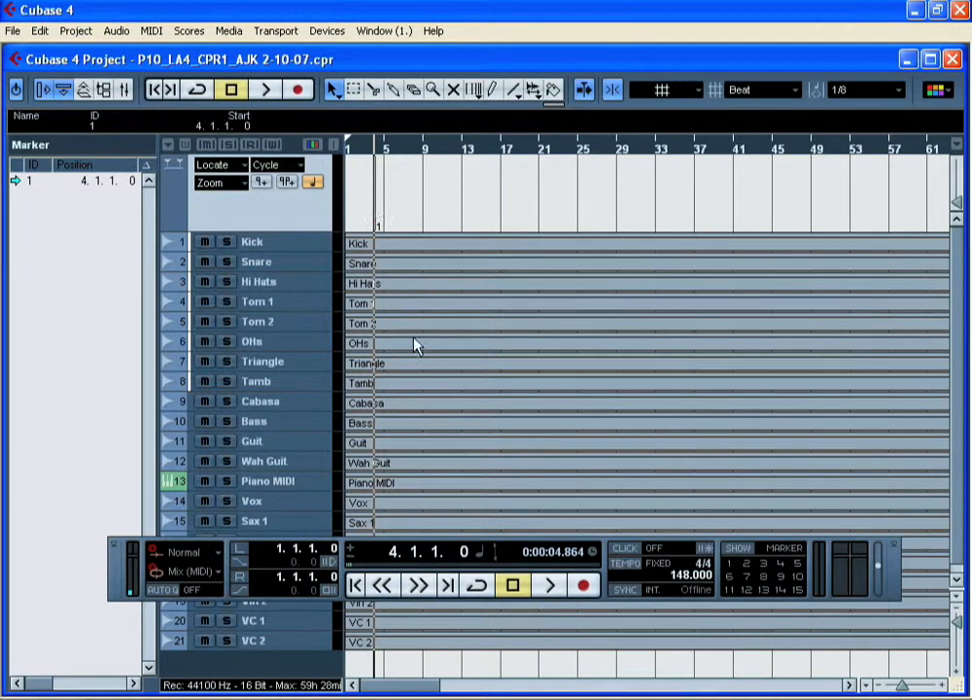
# Step: Play the song from the start past the bar 4 marker to check its placement
pyautogui.click(362, 593)
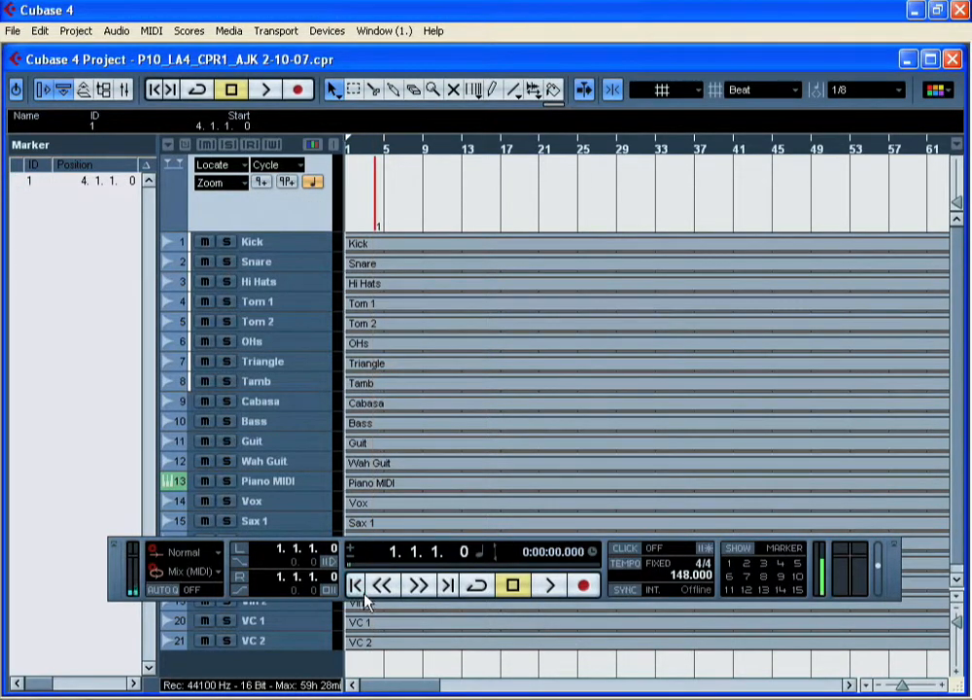
pyautogui.click(551, 586)
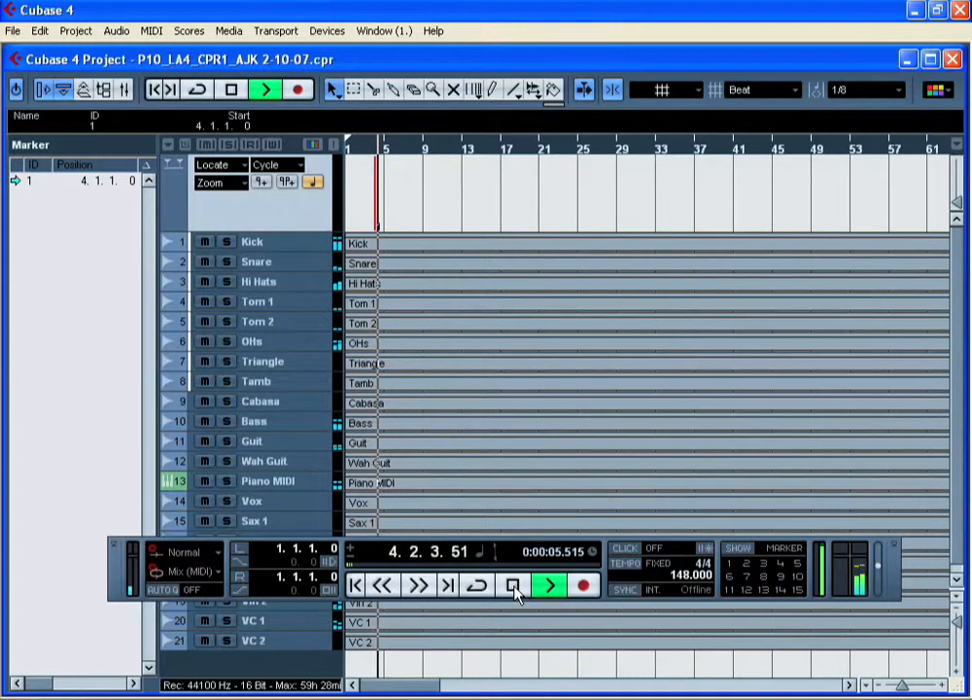
pyautogui.click(514, 588)
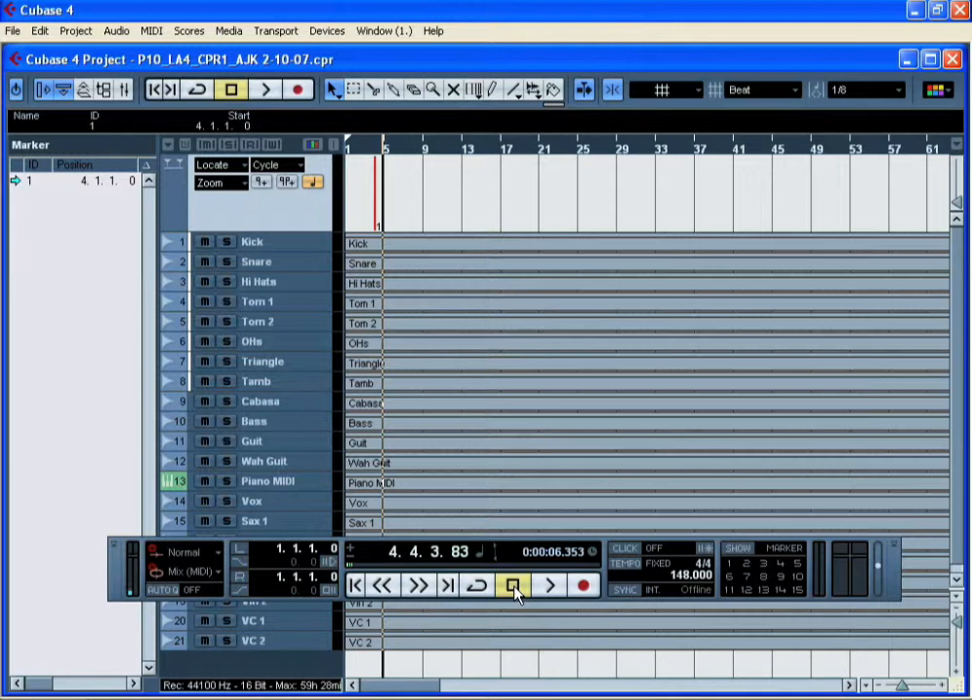
pyautogui.click(398, 542)
pyautogui.click(397, 542)
pyautogui.click(397, 542)
pyautogui.click(398, 542)
pyautogui.click(398, 541)
pyautogui.click(399, 542)
pyautogui.click(391, 558)
pyautogui.click(391, 558)
pyautogui.click(391, 558)
pyautogui.click(391, 559)
pyautogui.click(390, 559)
pyautogui.click(397, 541)
pyautogui.click(397, 541)
pyautogui.click(398, 542)
pyautogui.click(397, 542)
pyautogui.click(397, 541)
pyautogui.click(397, 542)
pyautogui.click(397, 542)
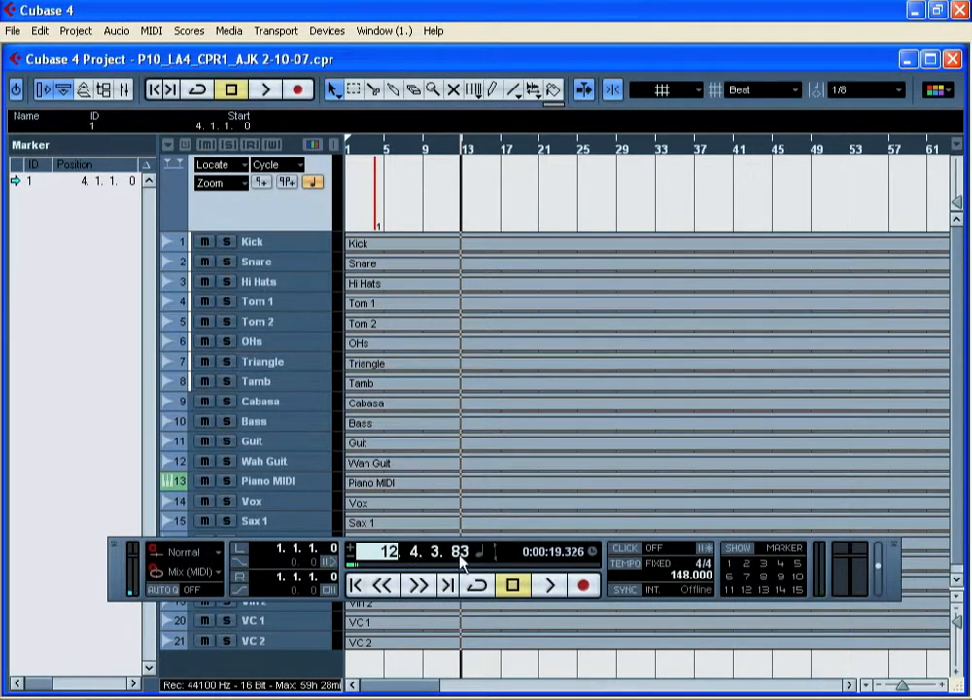
pyautogui.click(377, 560)
pyautogui.click(377, 560)
# Step: Add markers at bar 12 and bar 20 by setting the cursor position to each bar
pyautogui.doubleClick(388, 560)
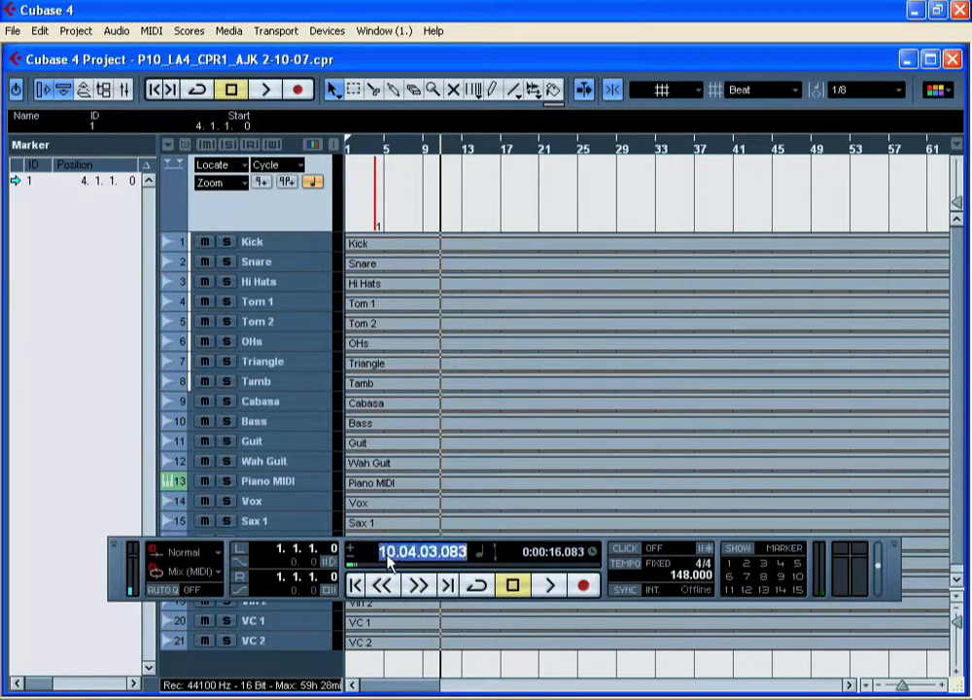
pyautogui.write('12')
pyautogui.press('Return')
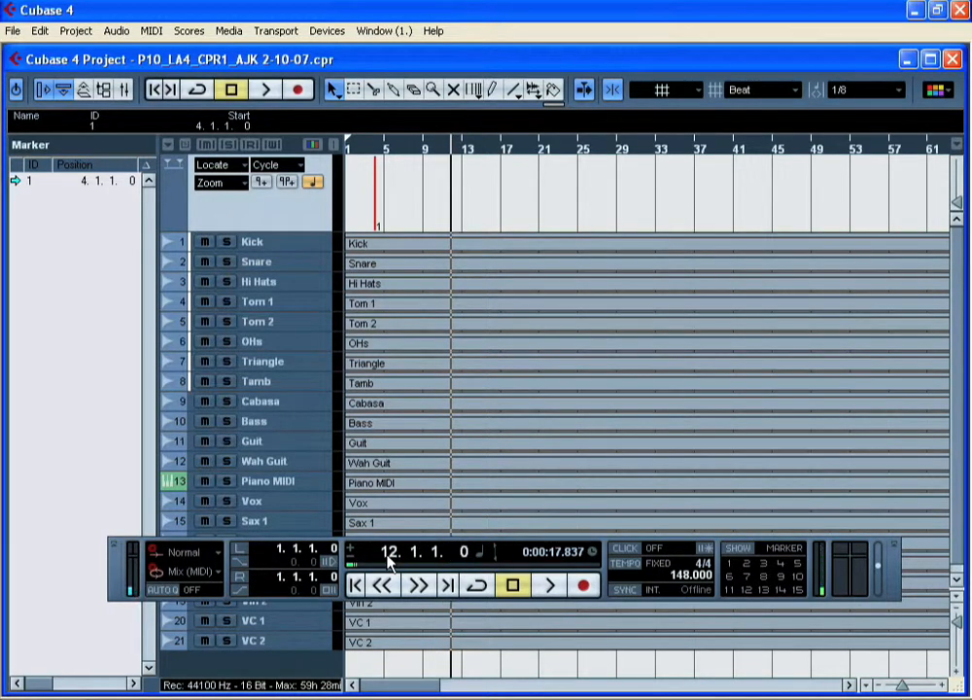
pyautogui.click(262, 185)
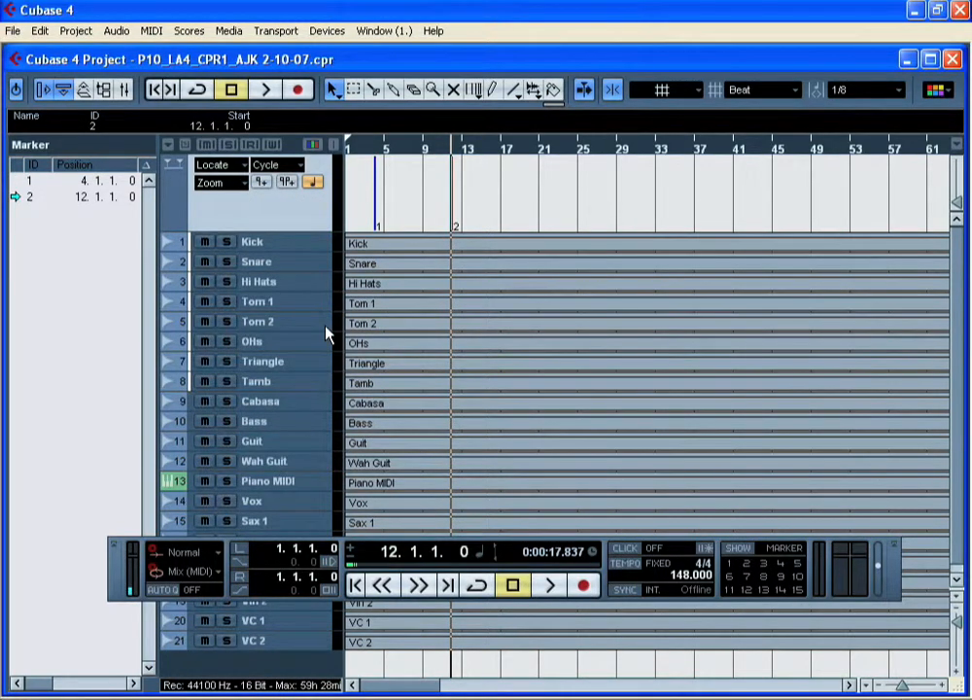
pyautogui.doubleClick(378, 562)
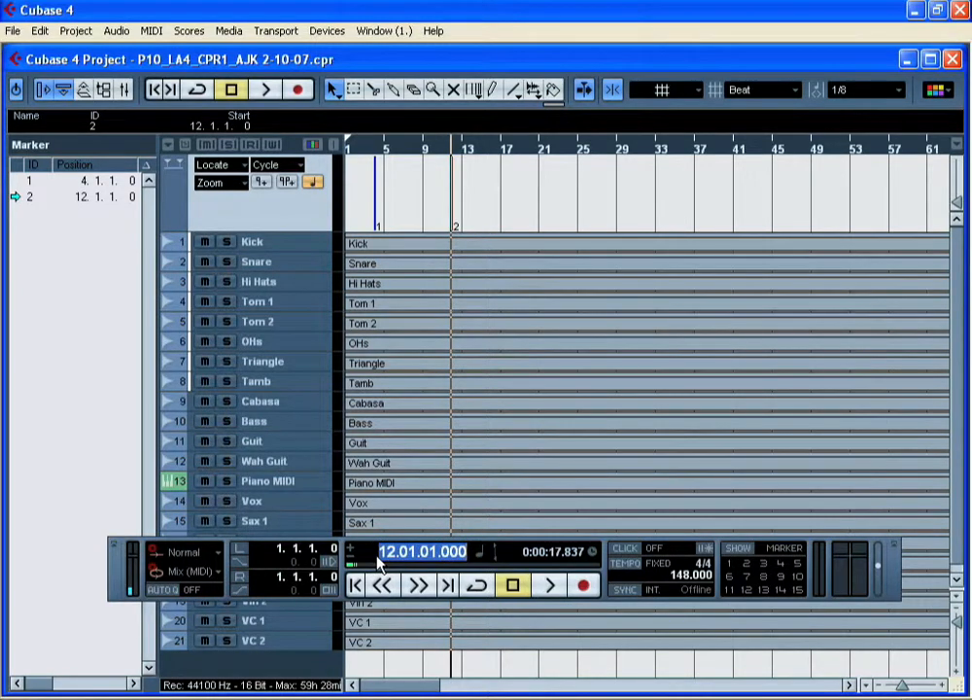
pyautogui.write('20')
pyautogui.press('Return')
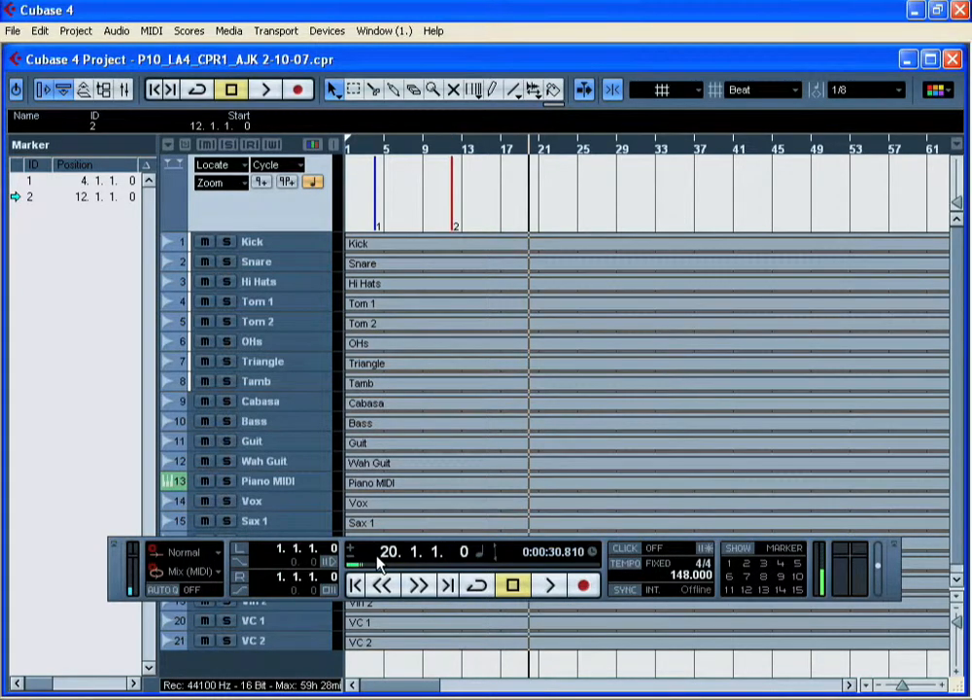
pyautogui.click(260, 184)
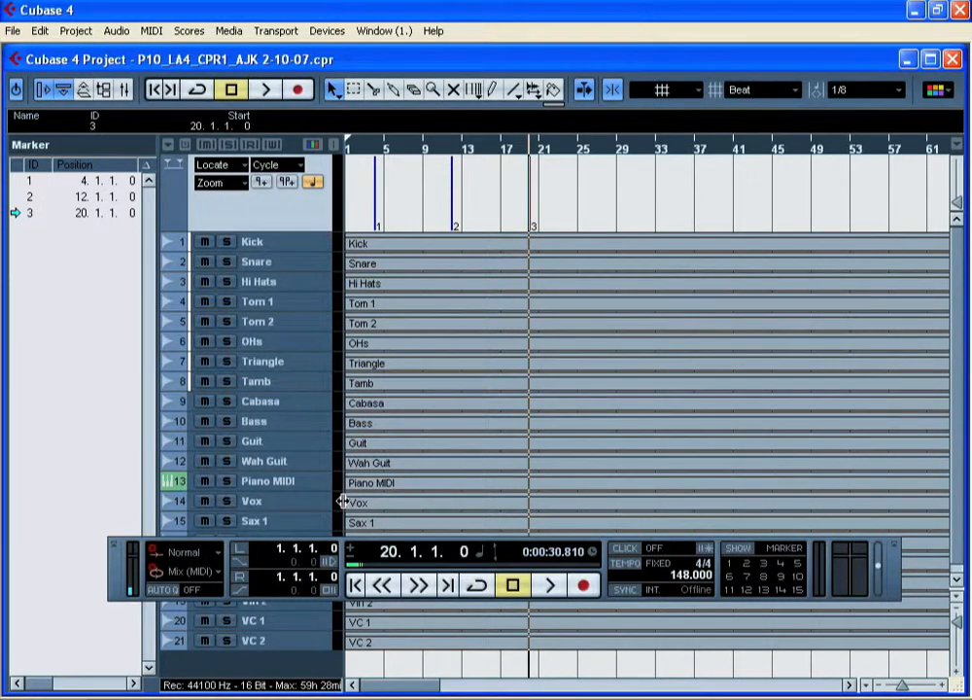
# Step: Add markers at bar 28 and bar 44, locating the project cursor to each bar number
pyautogui.doubleClick(386, 556)
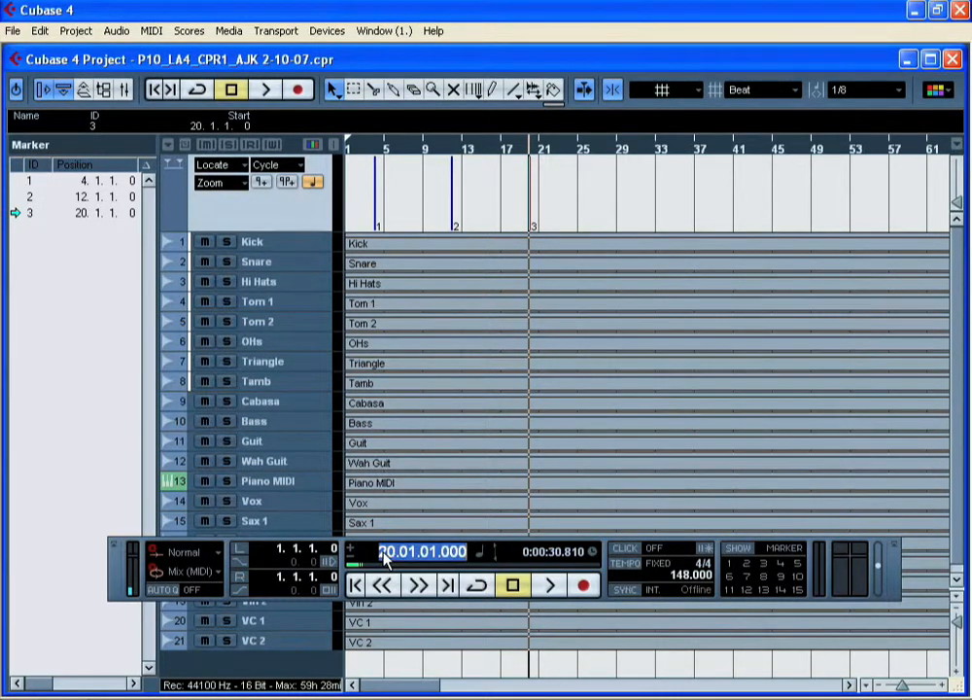
pyautogui.write('28')
pyautogui.press('Return')
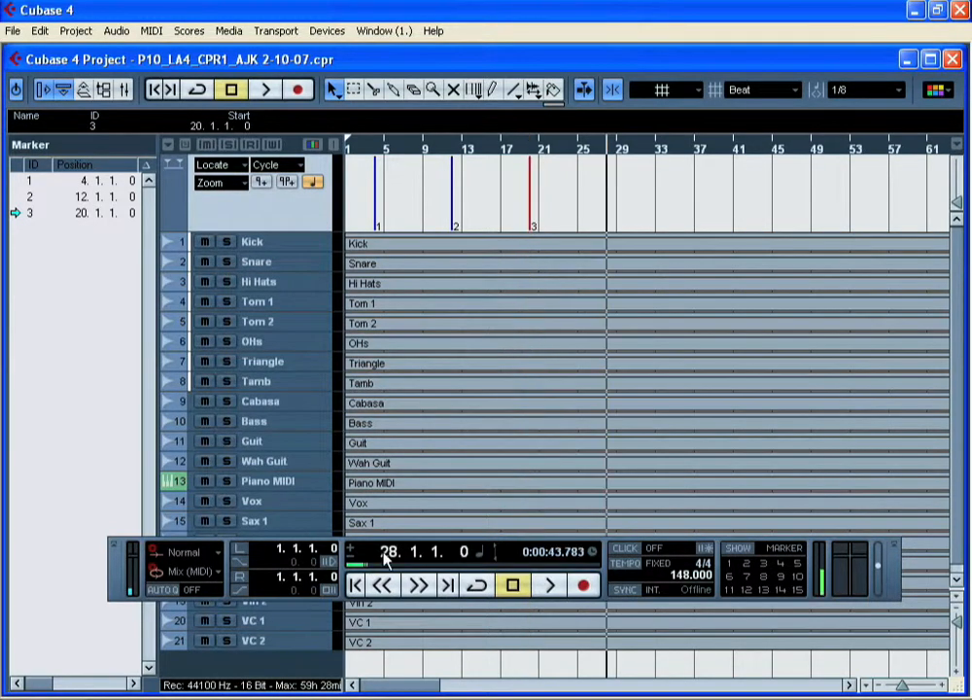
pyautogui.press('Insert')
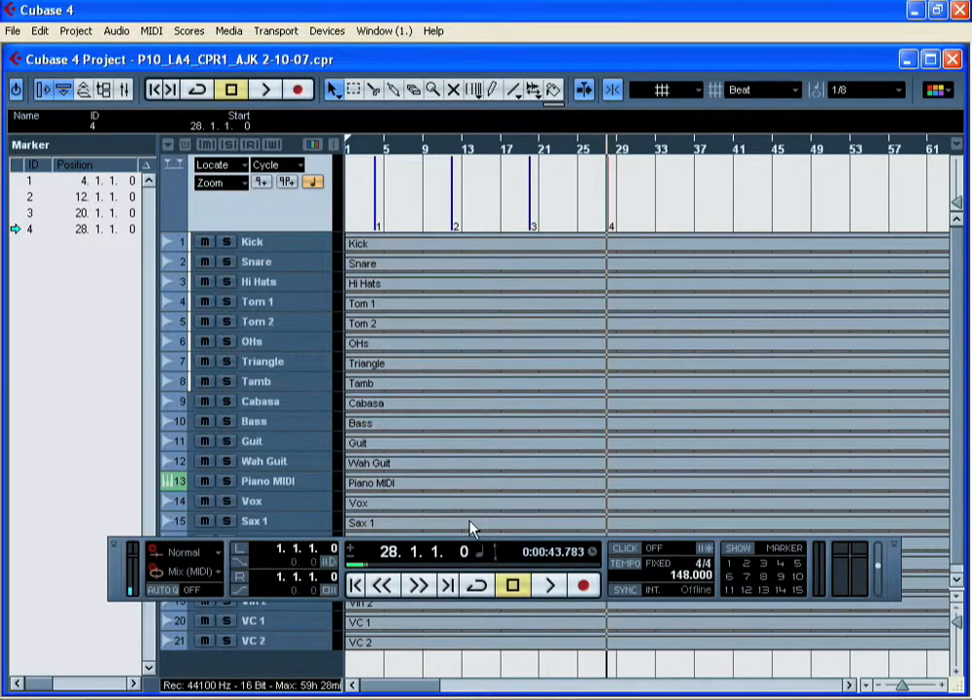
pyautogui.doubleClick(386, 557)
pyautogui.write('44')
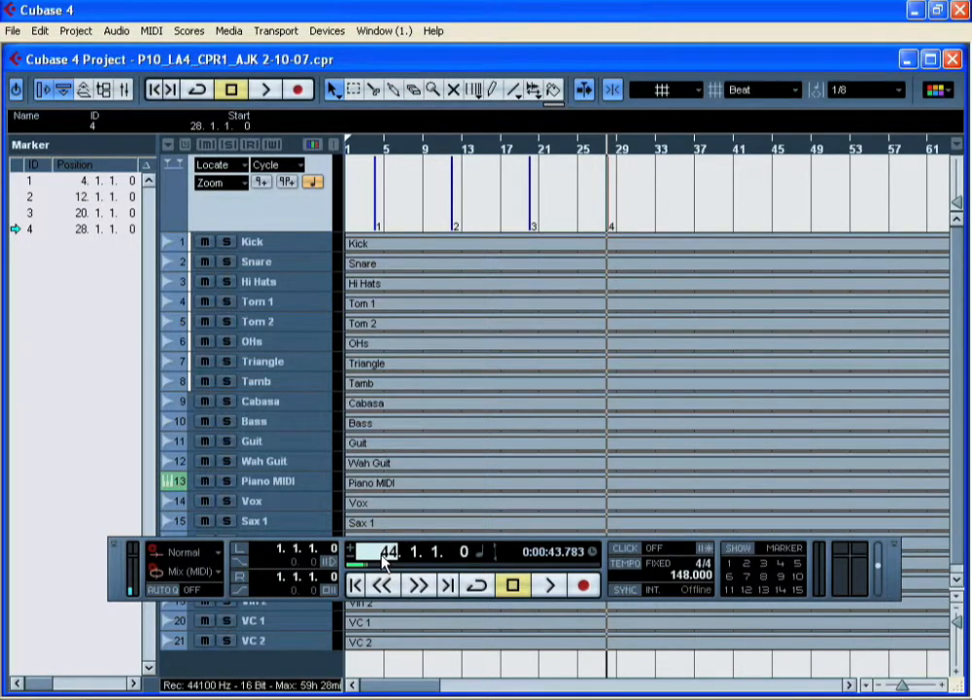
pyautogui.press('Return')
pyautogui.press('Insert')
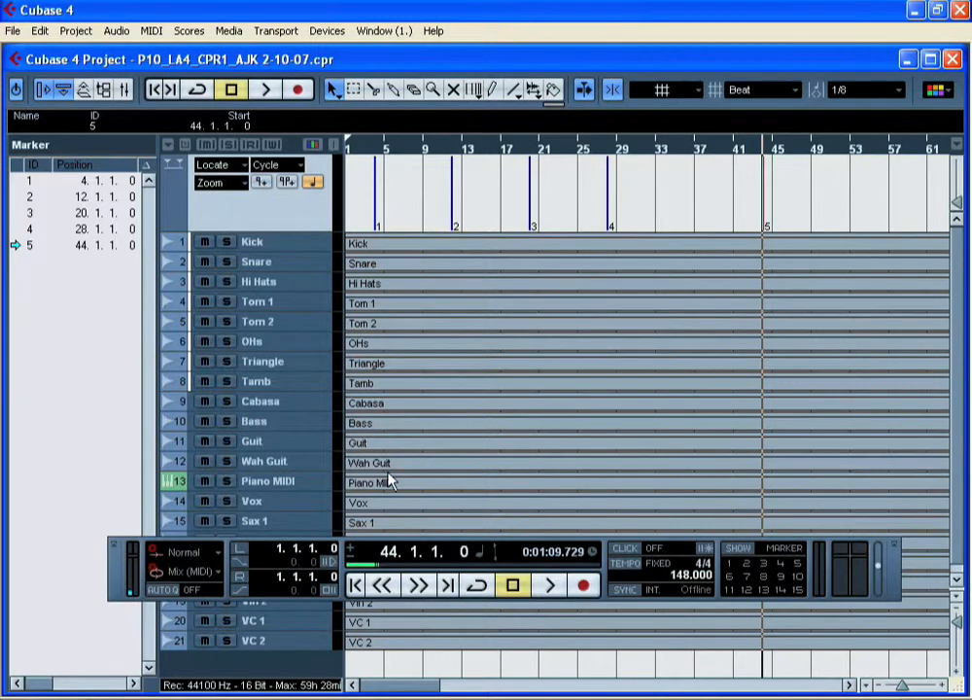
# Step: Set the cursor position to bar 52 and add a marker there
pyautogui.doubleClick(392, 553)
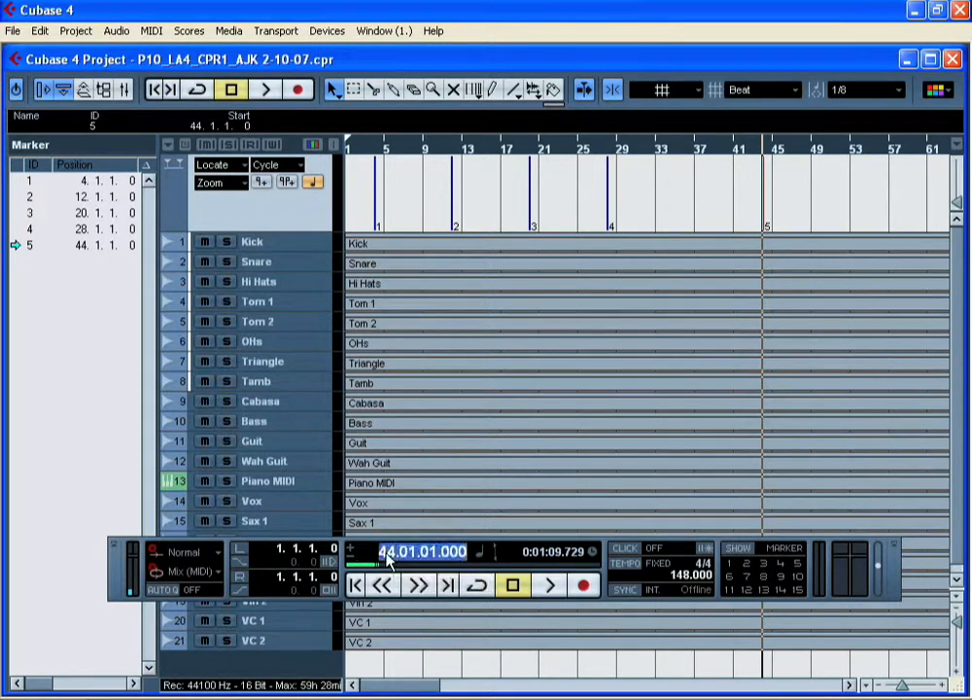
pyautogui.write('52')
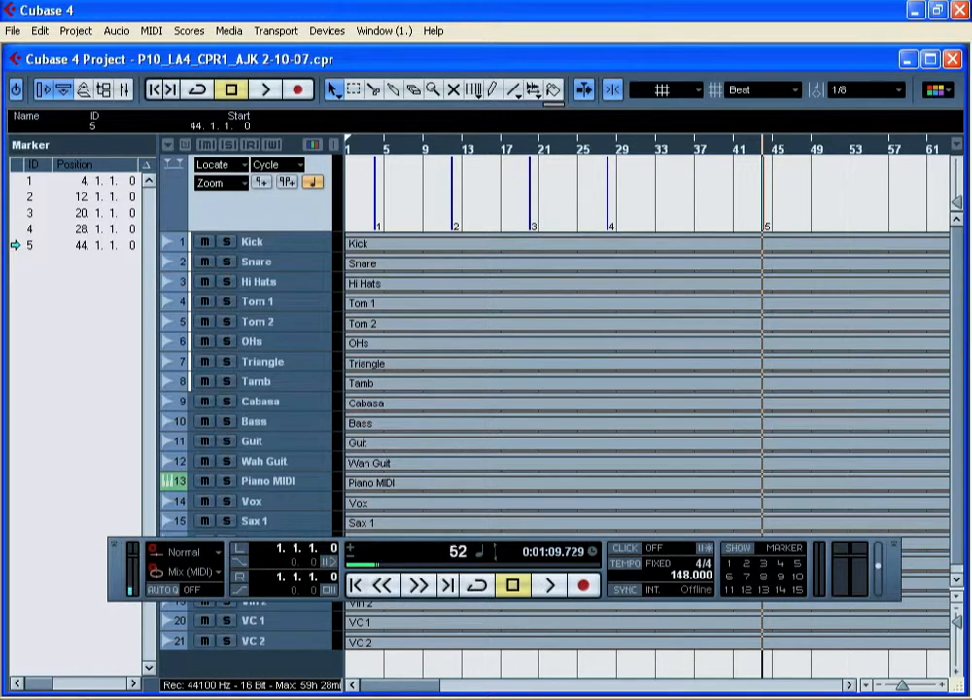
pyautogui.press('Return')
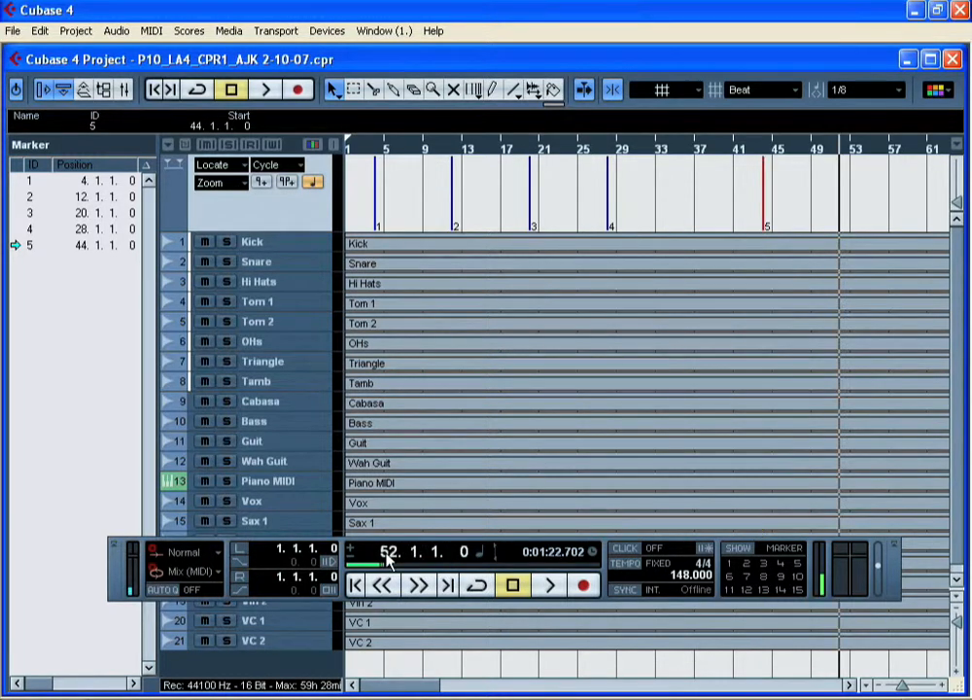
pyautogui.click(261, 182)
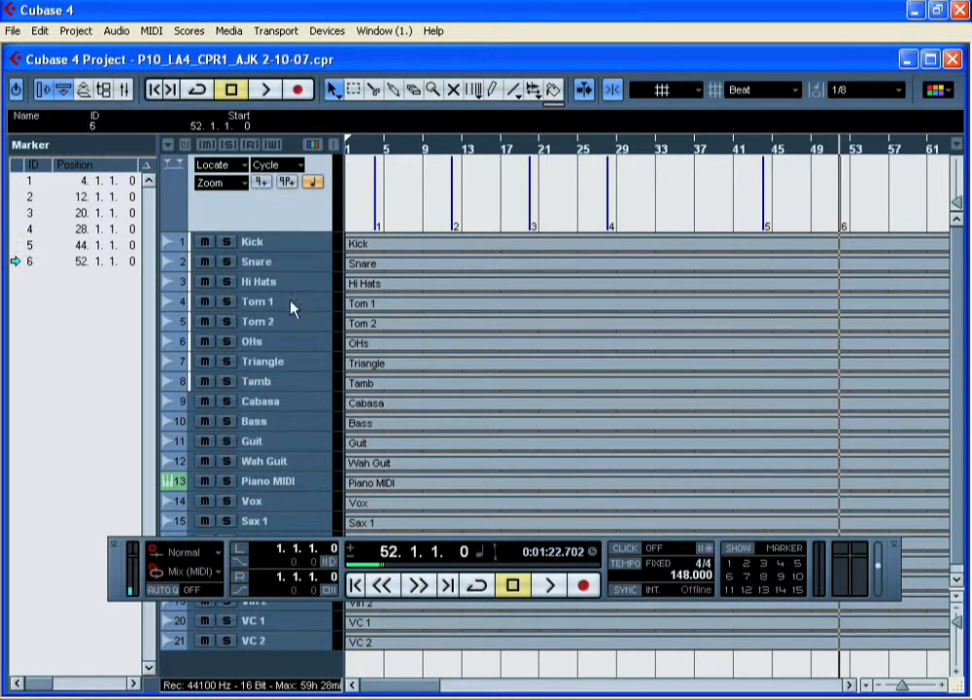
# Step: Set the cursor position to bar 60 and add a marker there
pyautogui.doubleClick(389, 556)
pyautogui.write('60')
pyautogui.press('Return')
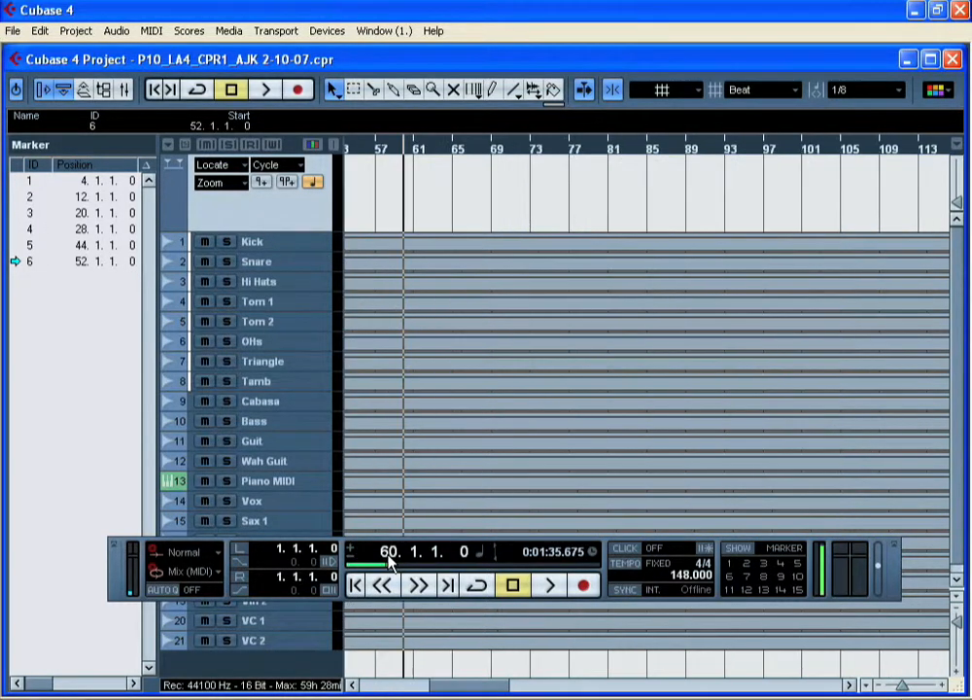
pyautogui.click(261, 182)
pyautogui.moveTo(445, 688); pyautogui.dragTo(353, 688)
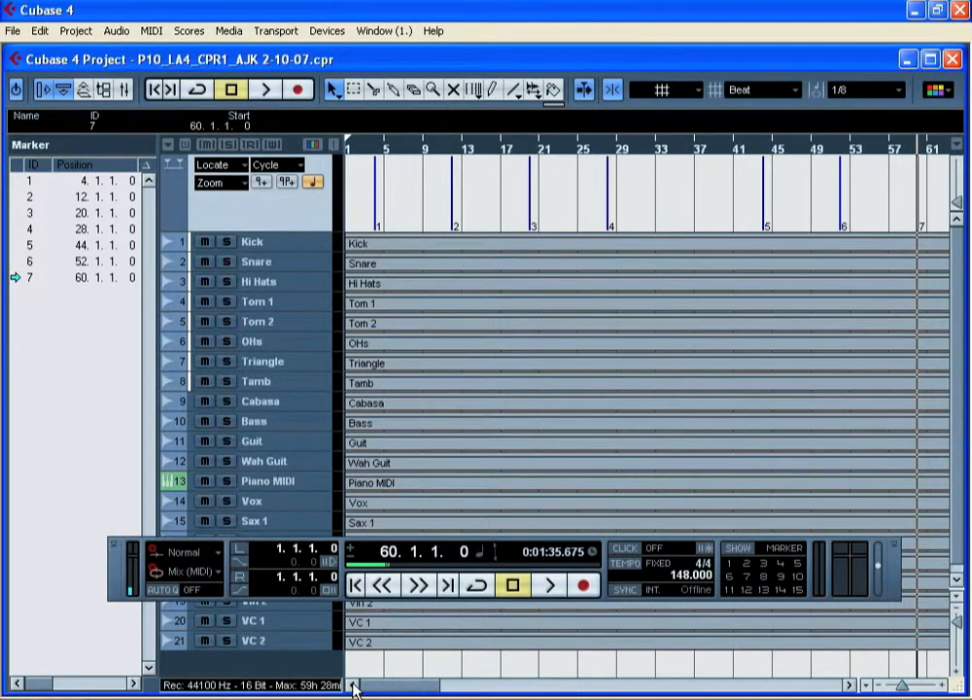
# Step: From the project start, jump the cursor to marker 1 and marker 4, then return to the start
pyautogui.click(355, 584)
pyautogui.click(356, 584)
pyautogui.click(356, 584)
pyautogui.click(355, 584)
pyautogui.click(356, 584)
pyautogui.click(356, 584)
pyautogui.click(355, 584)
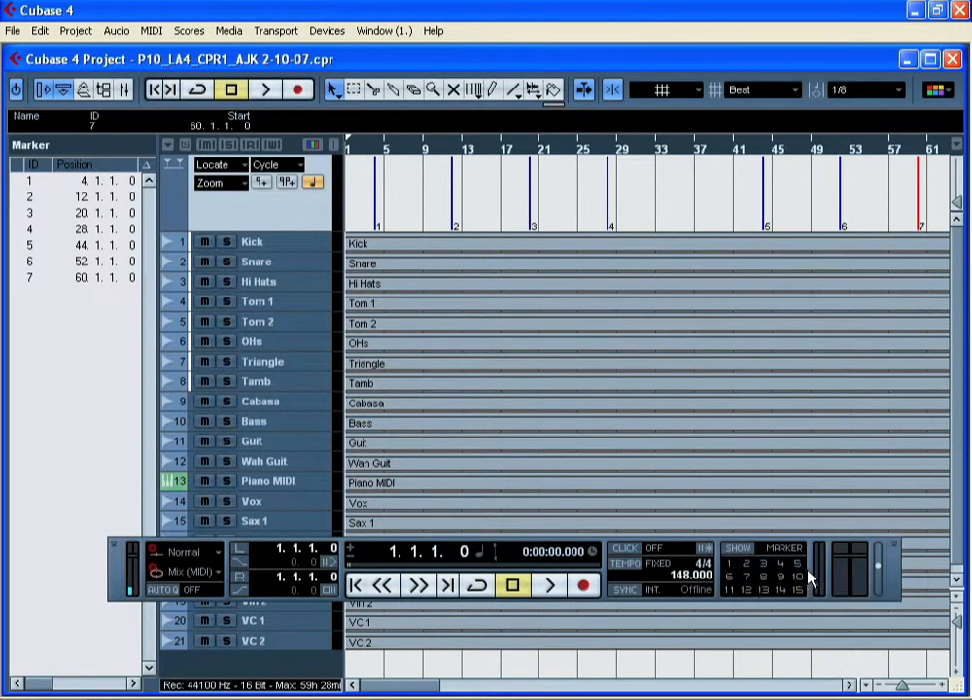
pyautogui.click(731, 567)
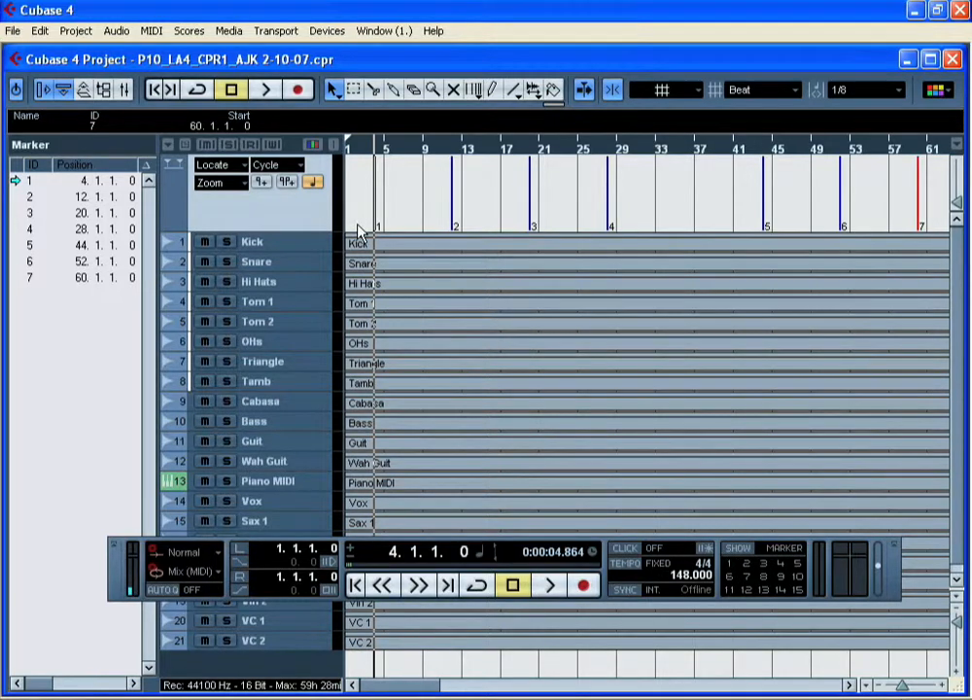
pyautogui.click(781, 565)
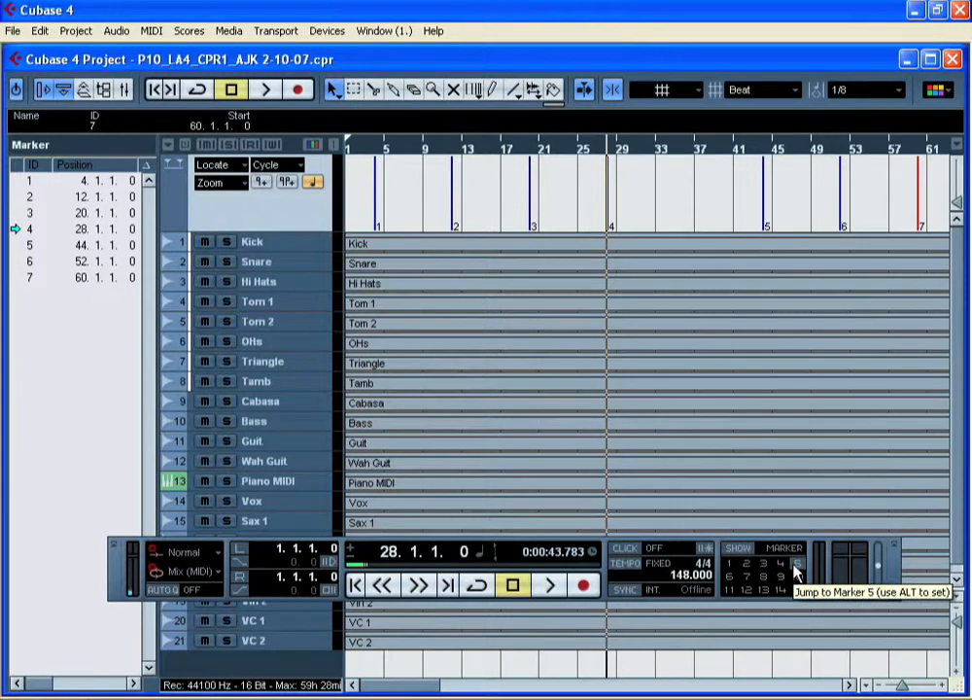
pyautogui.click(512, 584)
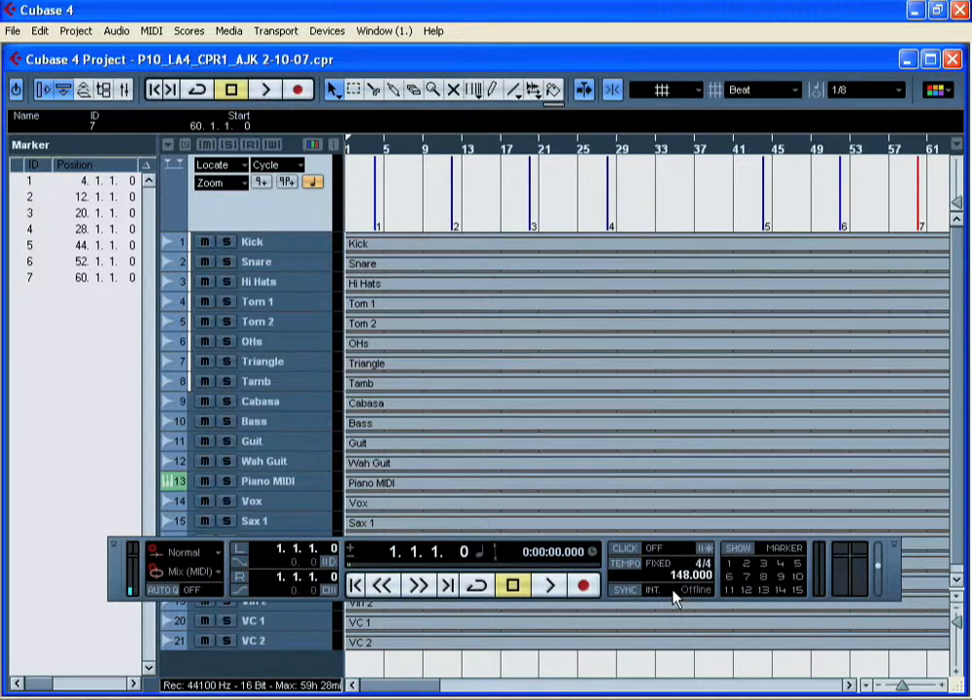
# Step: Open the marker list window and enter "INtro" as the description of marker 1
pyautogui.click(744, 555)
pyautogui.moveTo(573, 202); pyautogui.dragTo(479, 185)
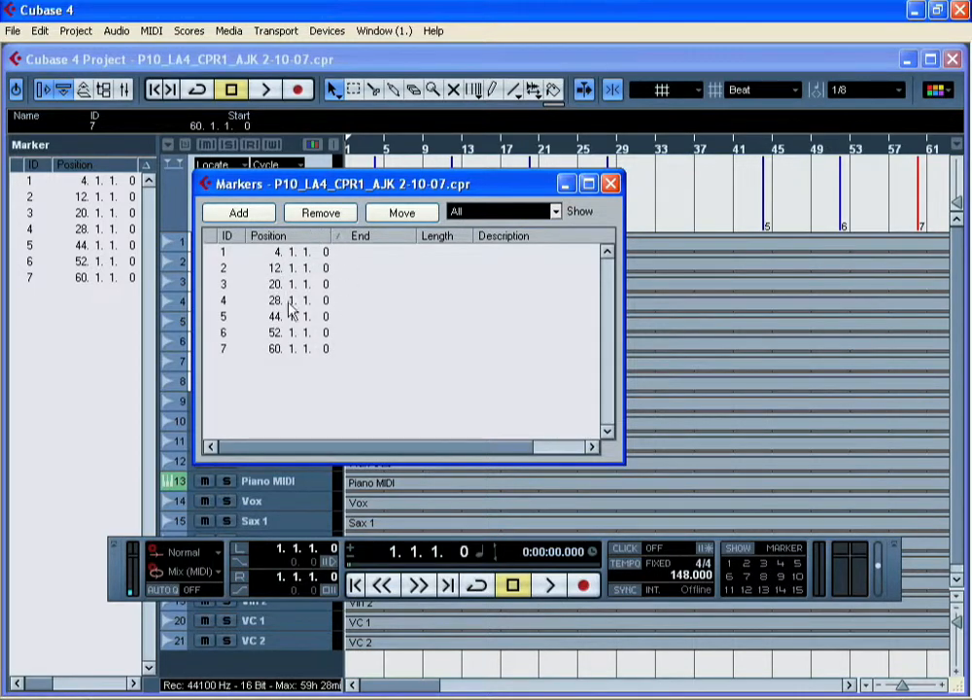
pyautogui.click(518, 254)
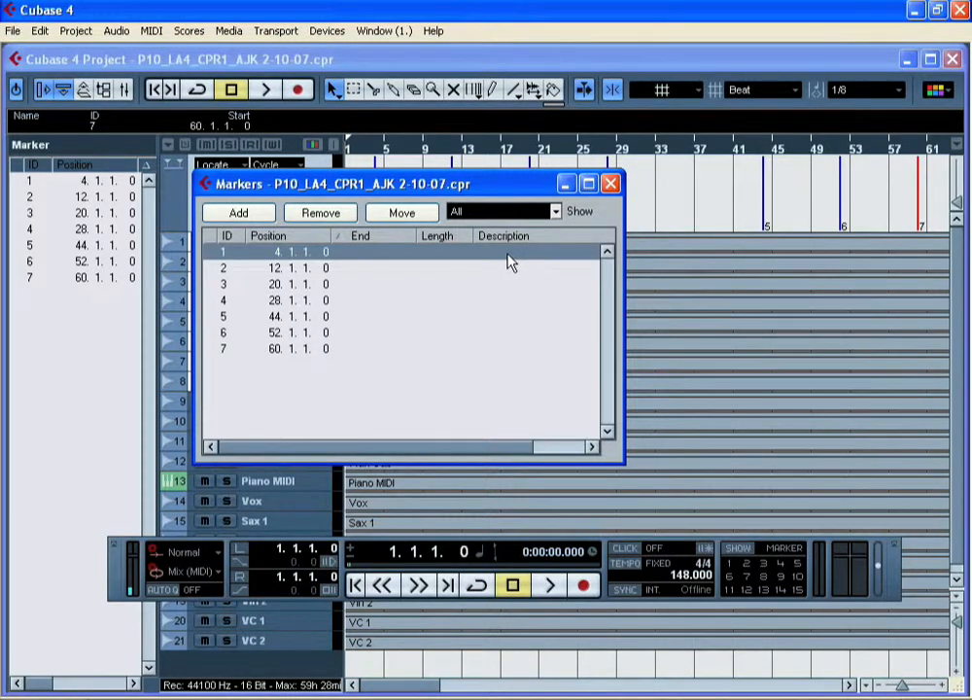
pyautogui.doubleClick(511, 257)
pyautogui.write('INtro')
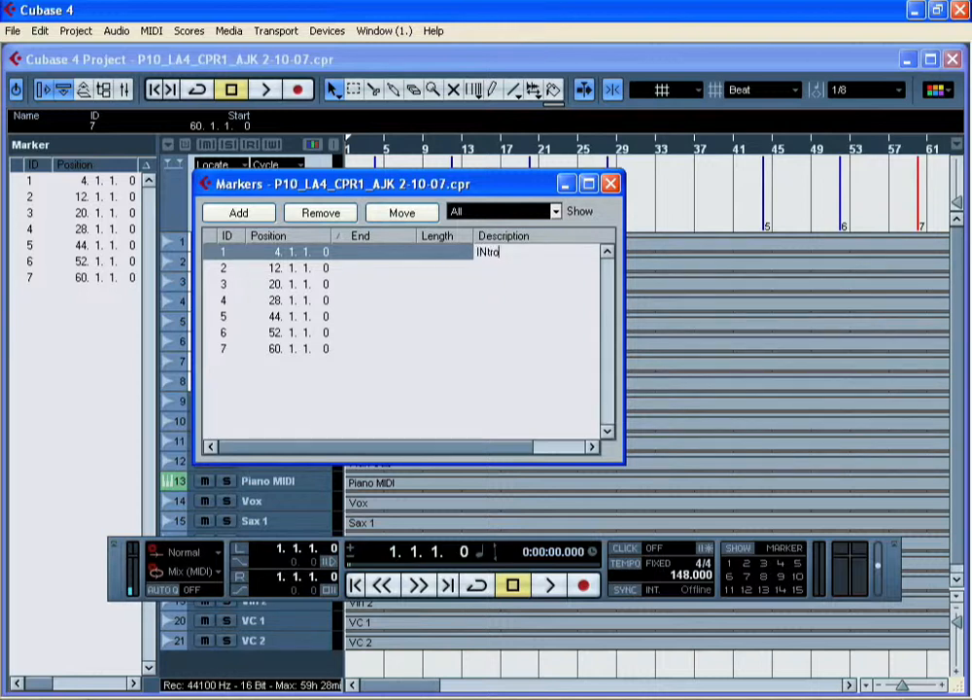
pyautogui.press('Return')
# Step: Enter the descriptions "V1", "V2" and "Chorus 1" for markers 2, 3 and 4
pyautogui.doubleClick(492, 271)
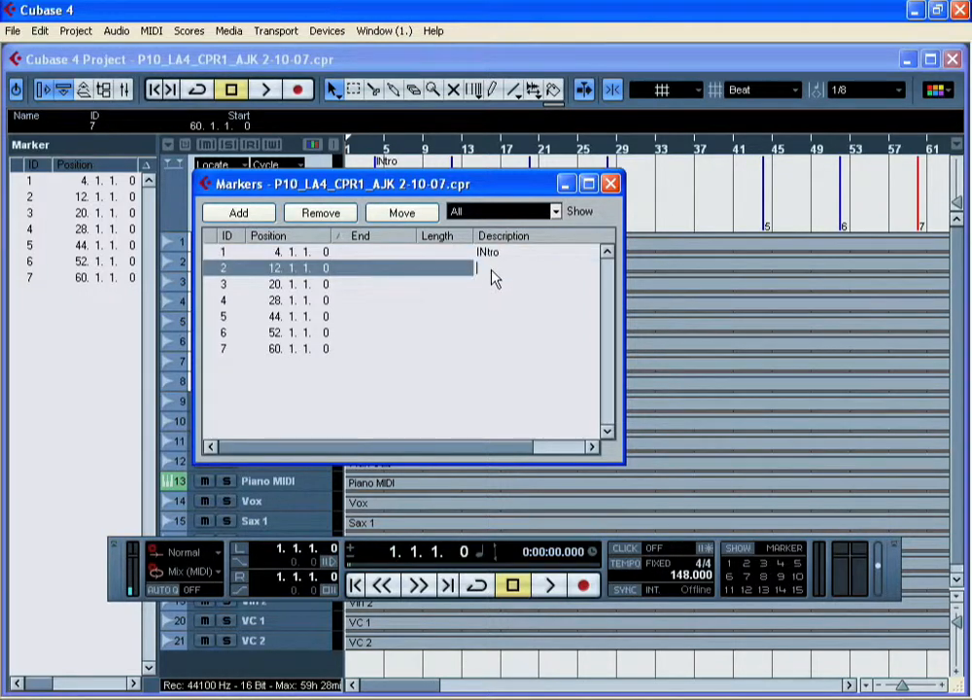
pyautogui.write('V1')
pyautogui.doubleClick(507, 285)
pyautogui.write('V2')
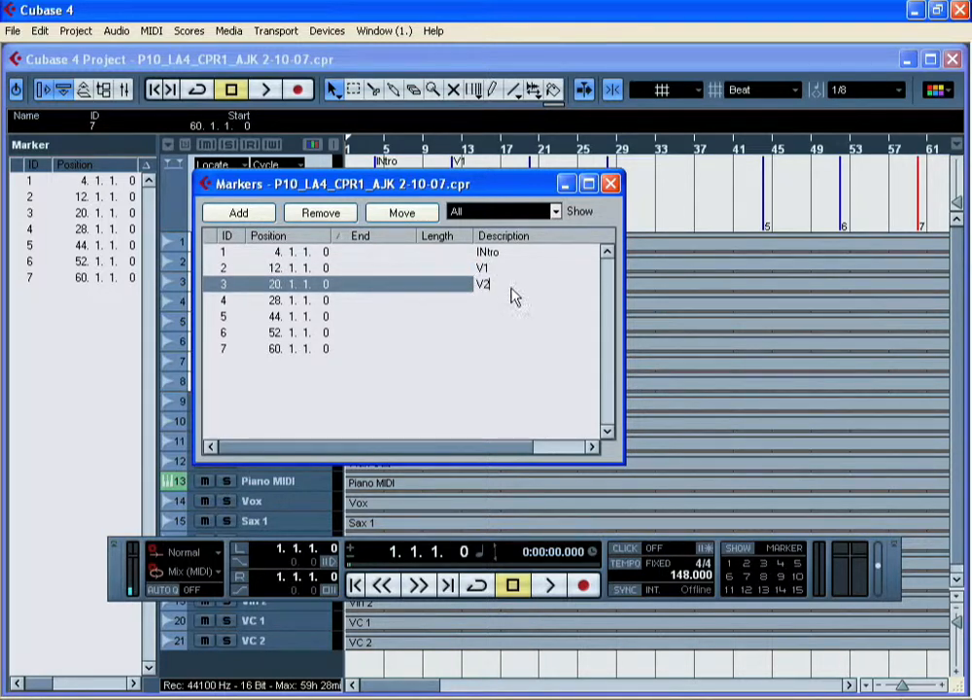
pyautogui.doubleClick(503, 301)
pyautogui.write('Ch')
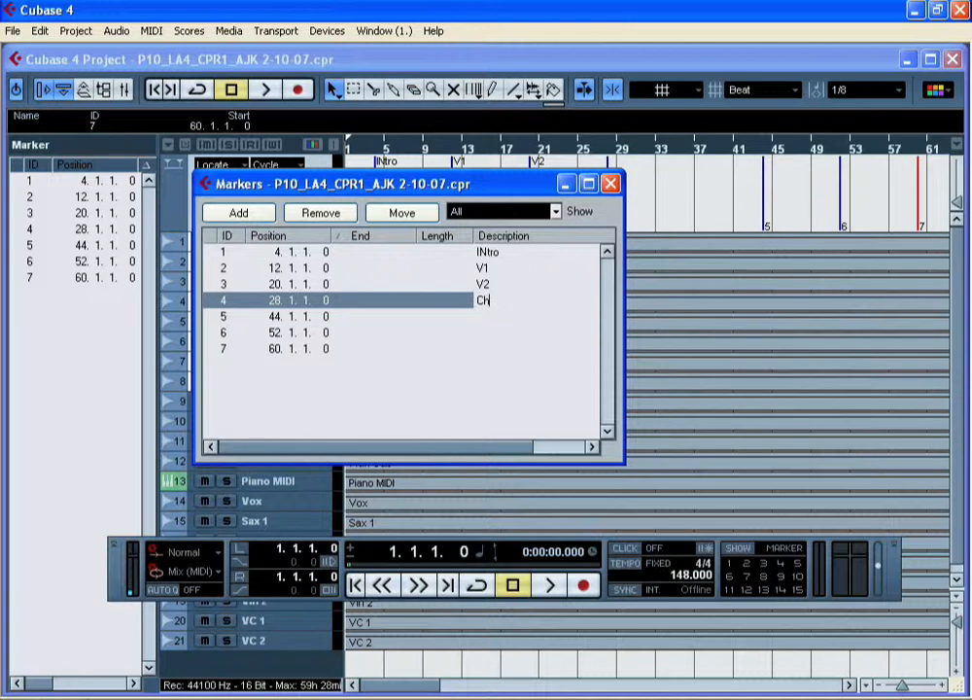
pyautogui.write('orus 1')
# Step: Describe markers 5, 6 and 7 as "V3", "V4" and "Chorus 2", and close the marker list window
pyautogui.doubleClick(496, 317)
pyautogui.write('V3')
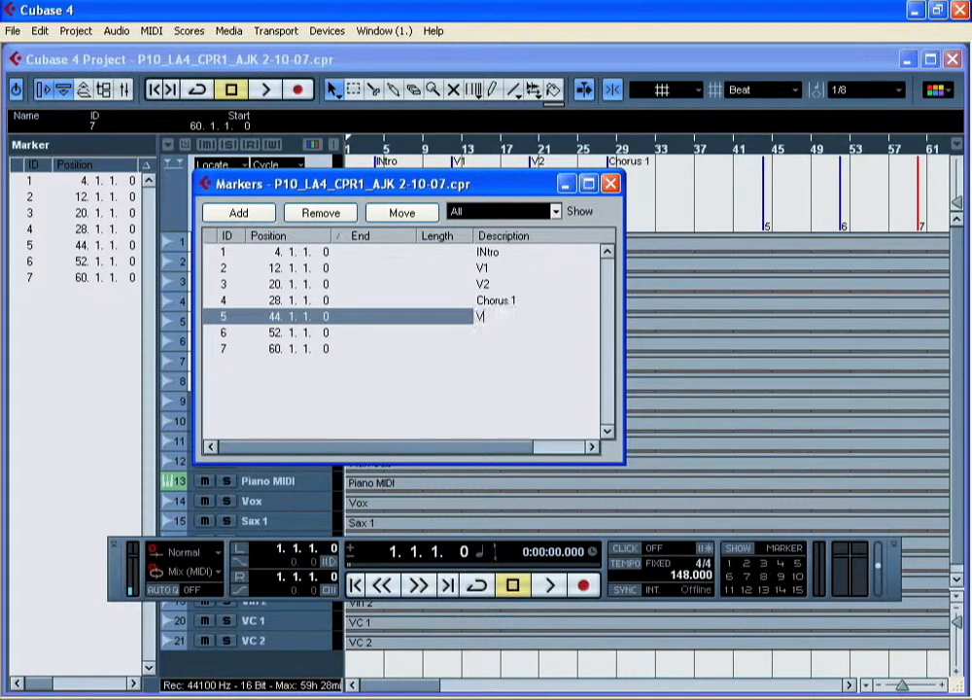
pyautogui.doubleClick(496, 334)
pyautogui.write('V4')
pyautogui.doubleClick(495, 350)
pyautogui.write('Chorus 2')
pyautogui.press('Return')
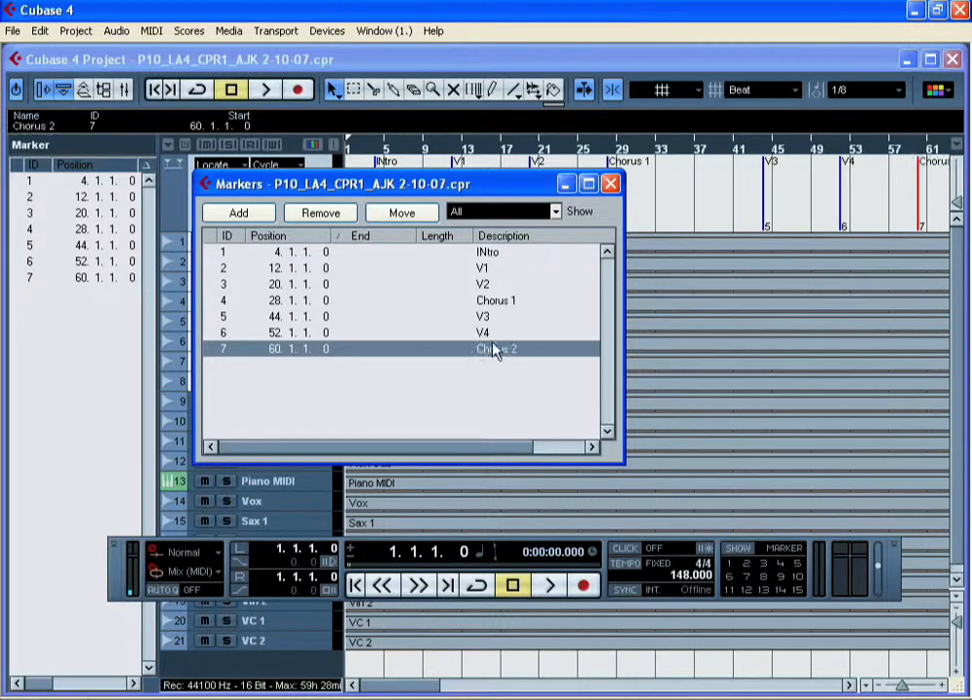
pyautogui.click(611, 184)
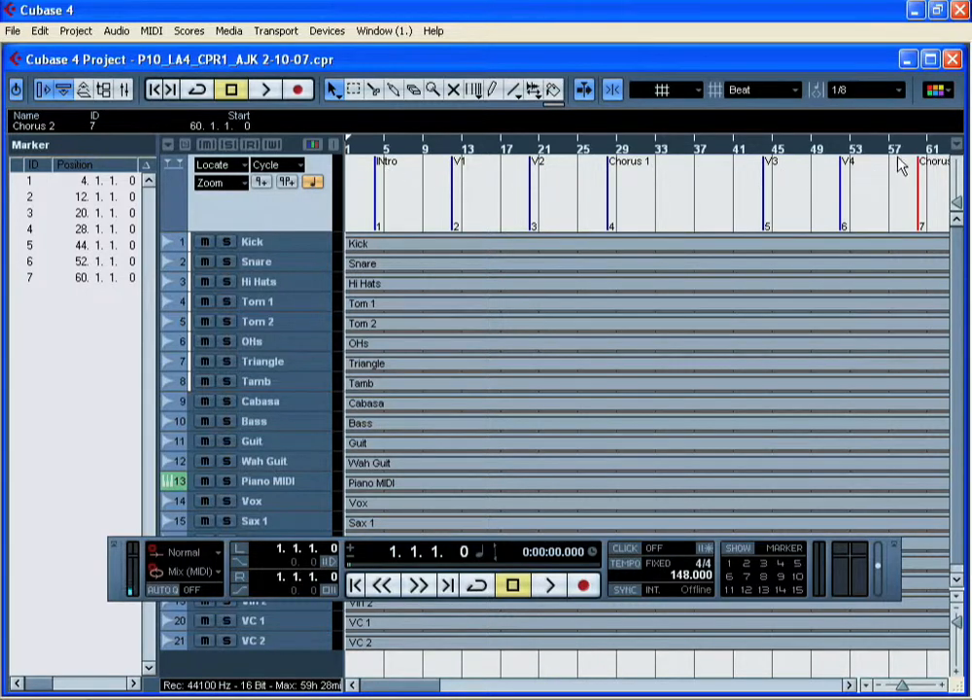
# Step: Jump to markers 3, 7 and 1 in turn, playing the song briefly from each one
pyautogui.click(761, 565)
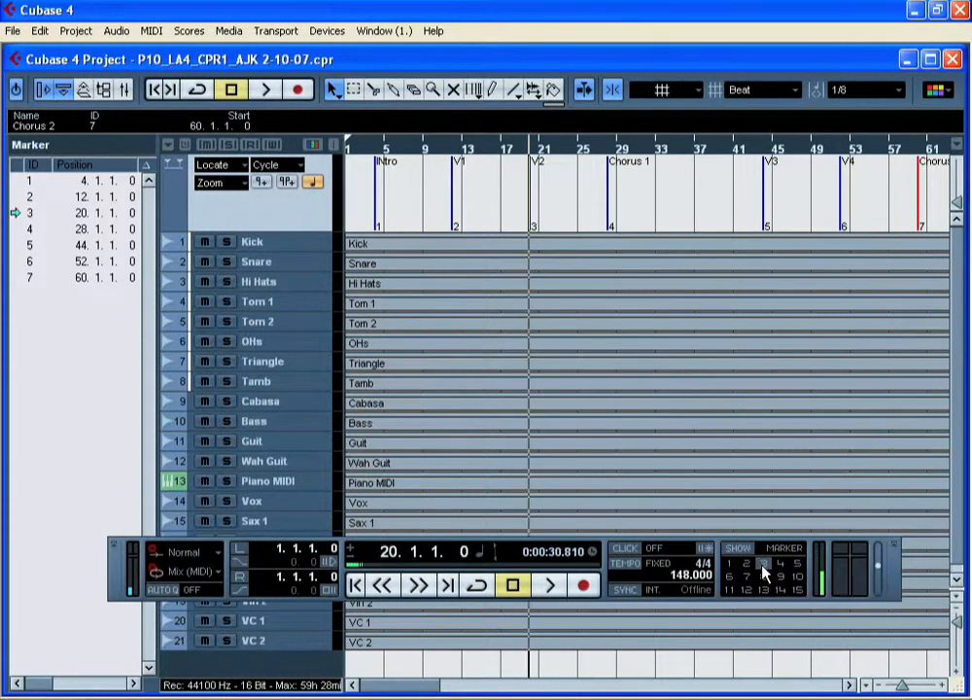
pyautogui.click(544, 587)
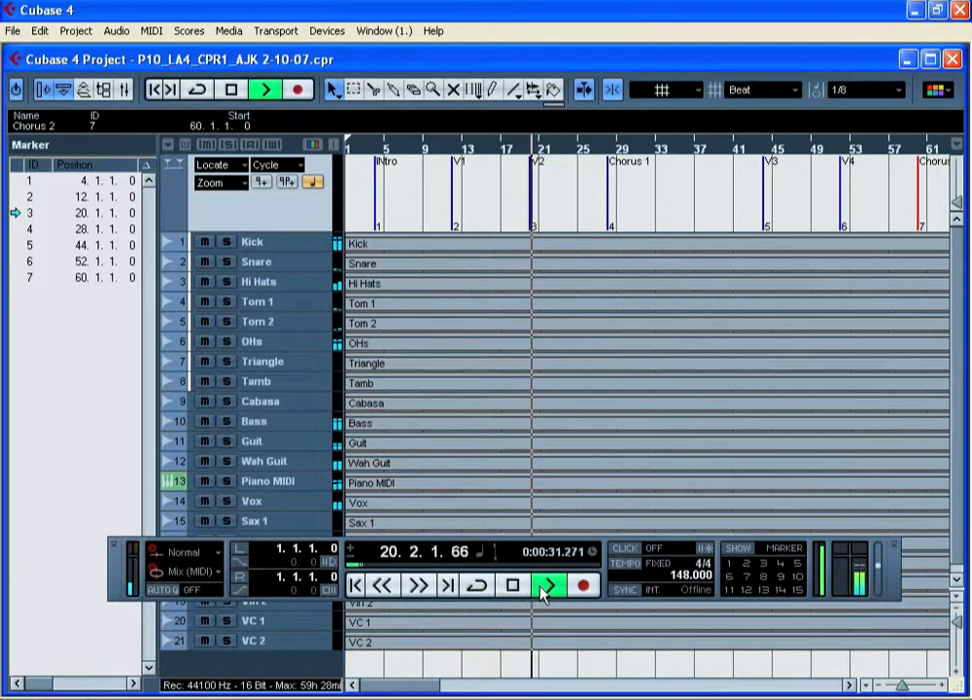
pyautogui.click(512, 586)
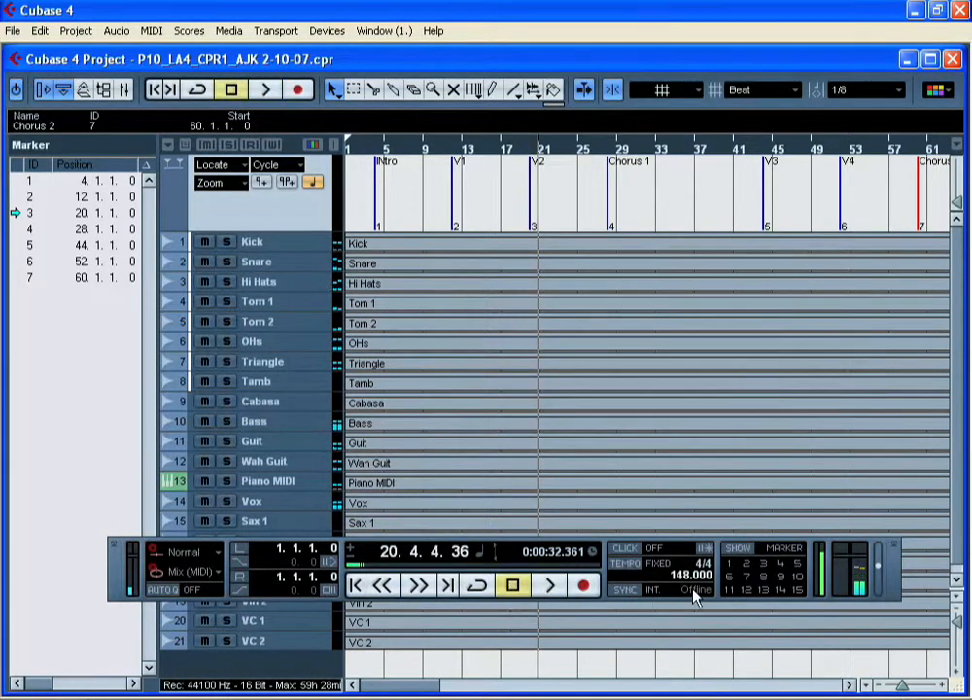
pyautogui.click(743, 575)
pyautogui.click(552, 587)
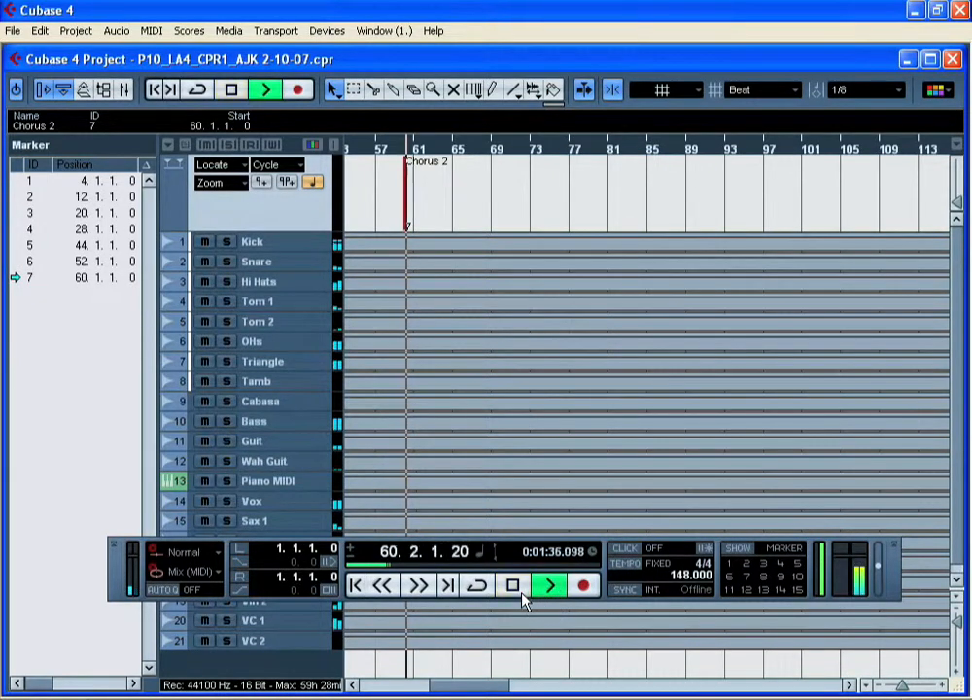
pyautogui.click(513, 586)
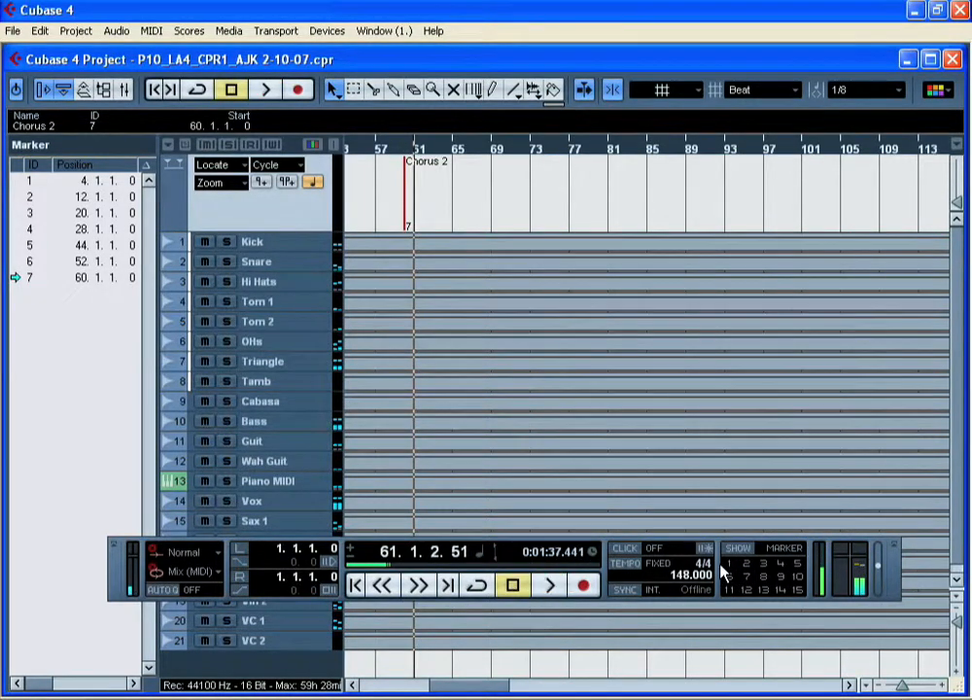
pyautogui.click(729, 564)
pyautogui.click(552, 585)
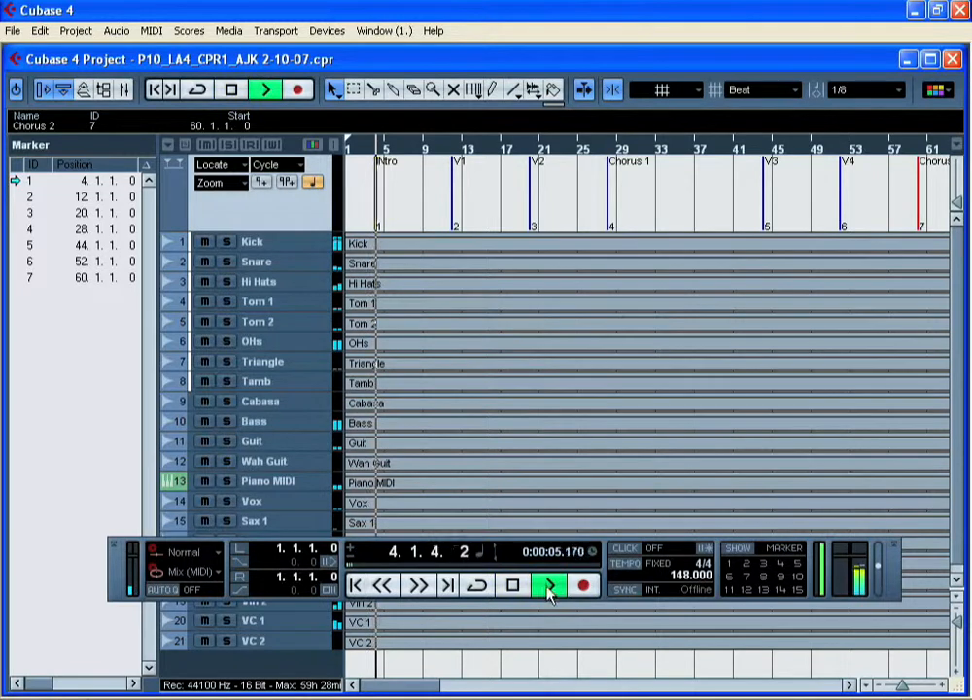
pyautogui.click(513, 587)
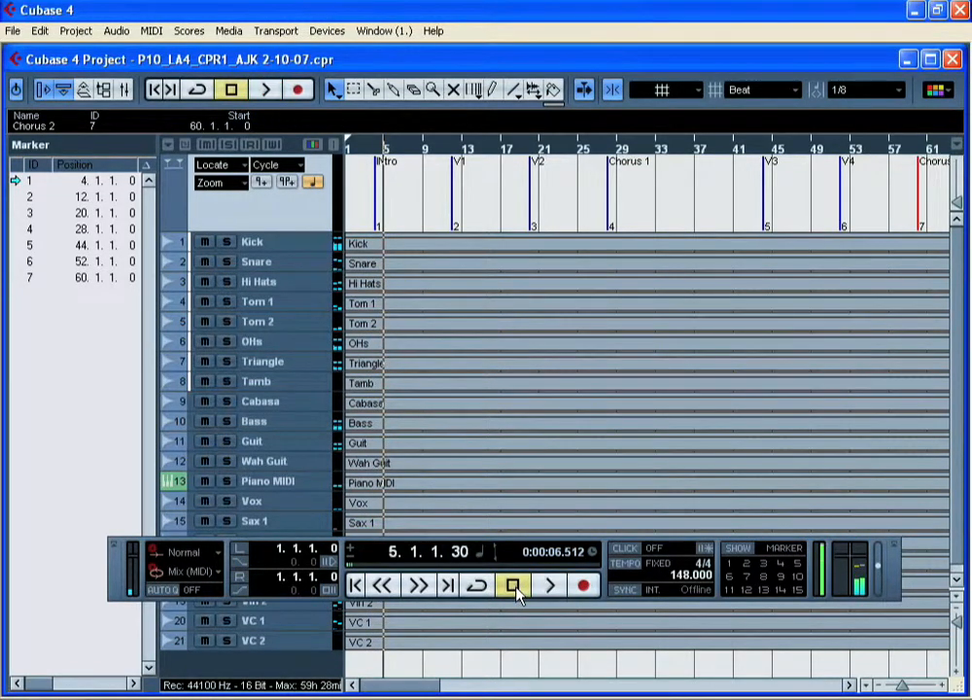